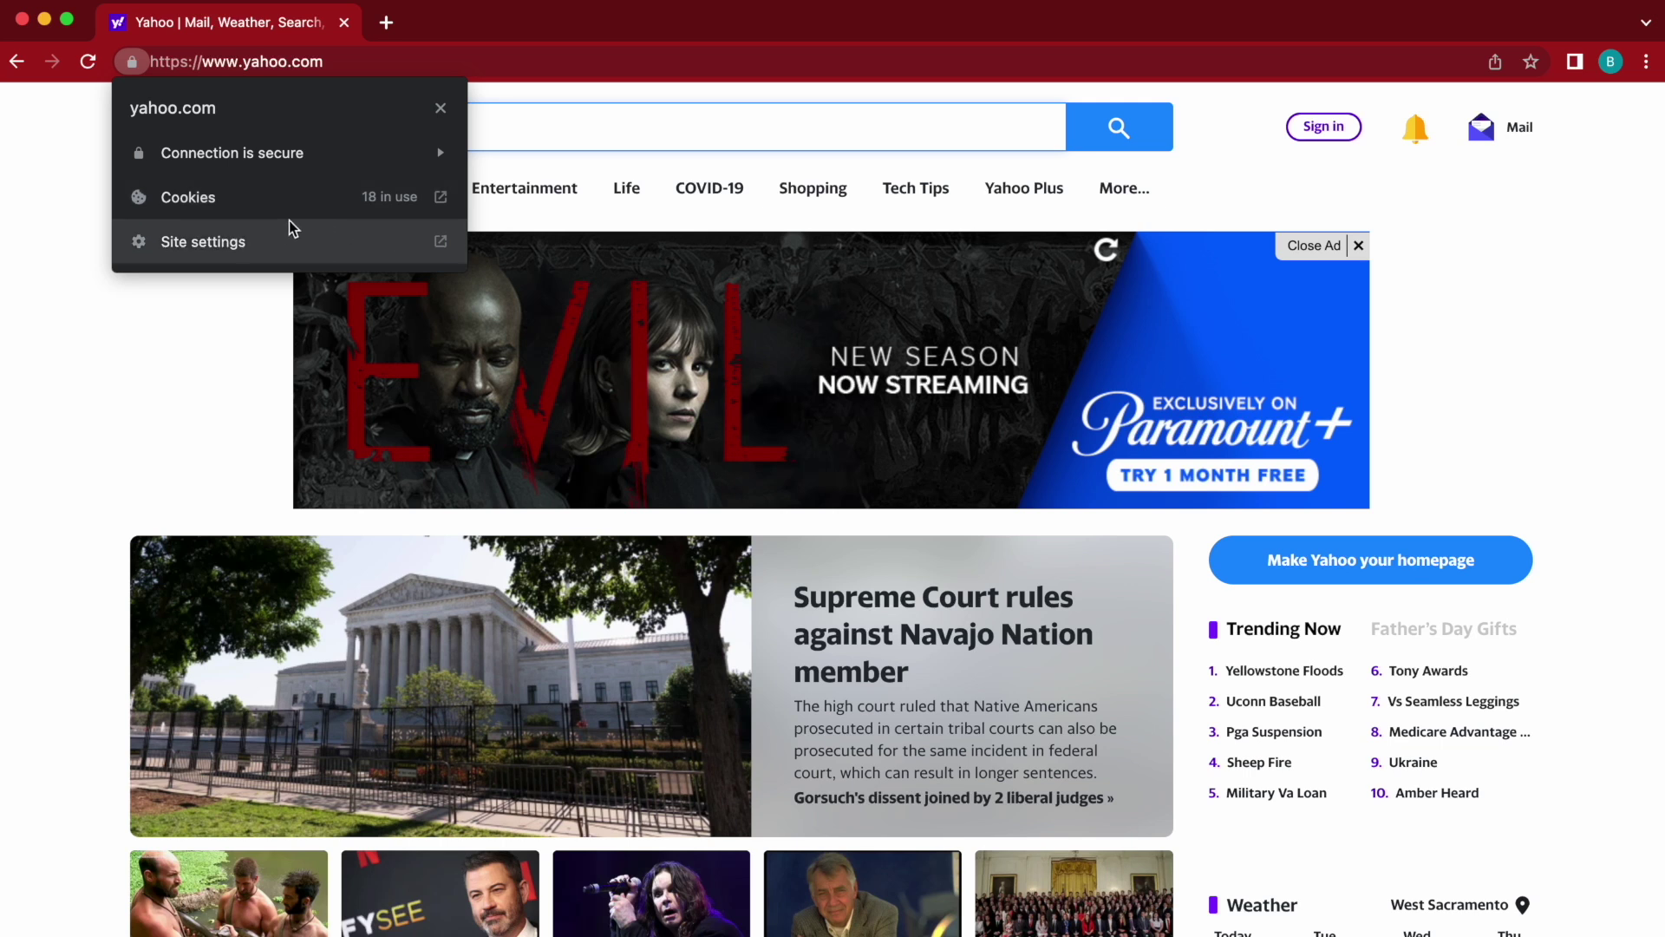
Open yahoo.com's security certificate from the site information and expand its details
click(288, 160)
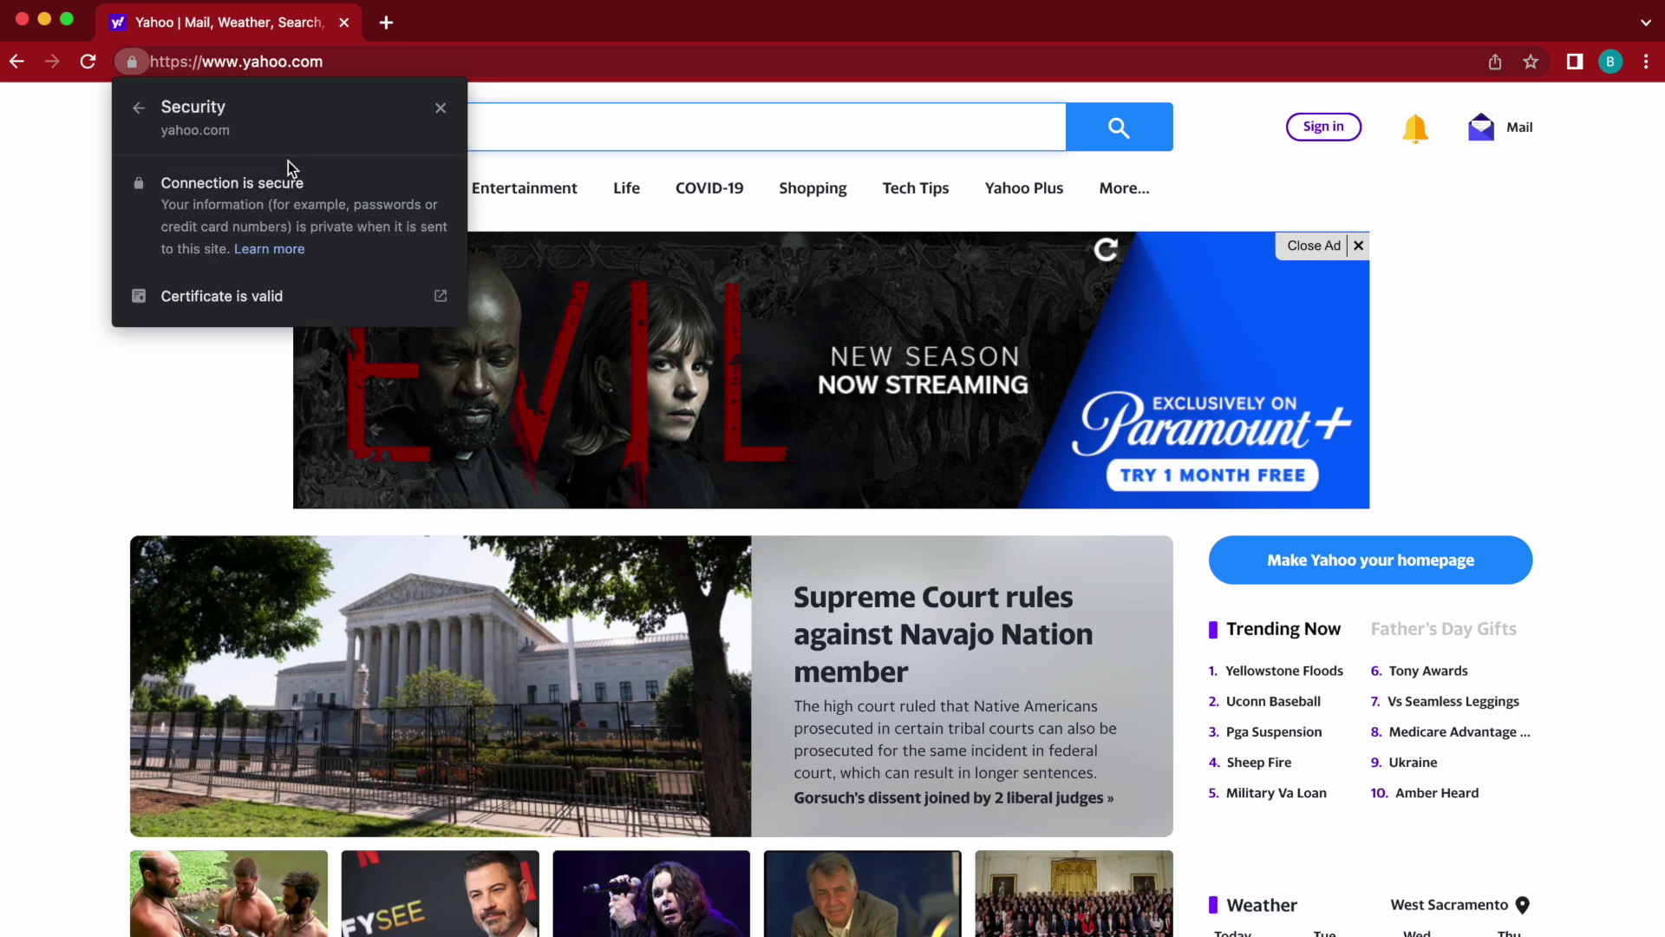
click(243, 296)
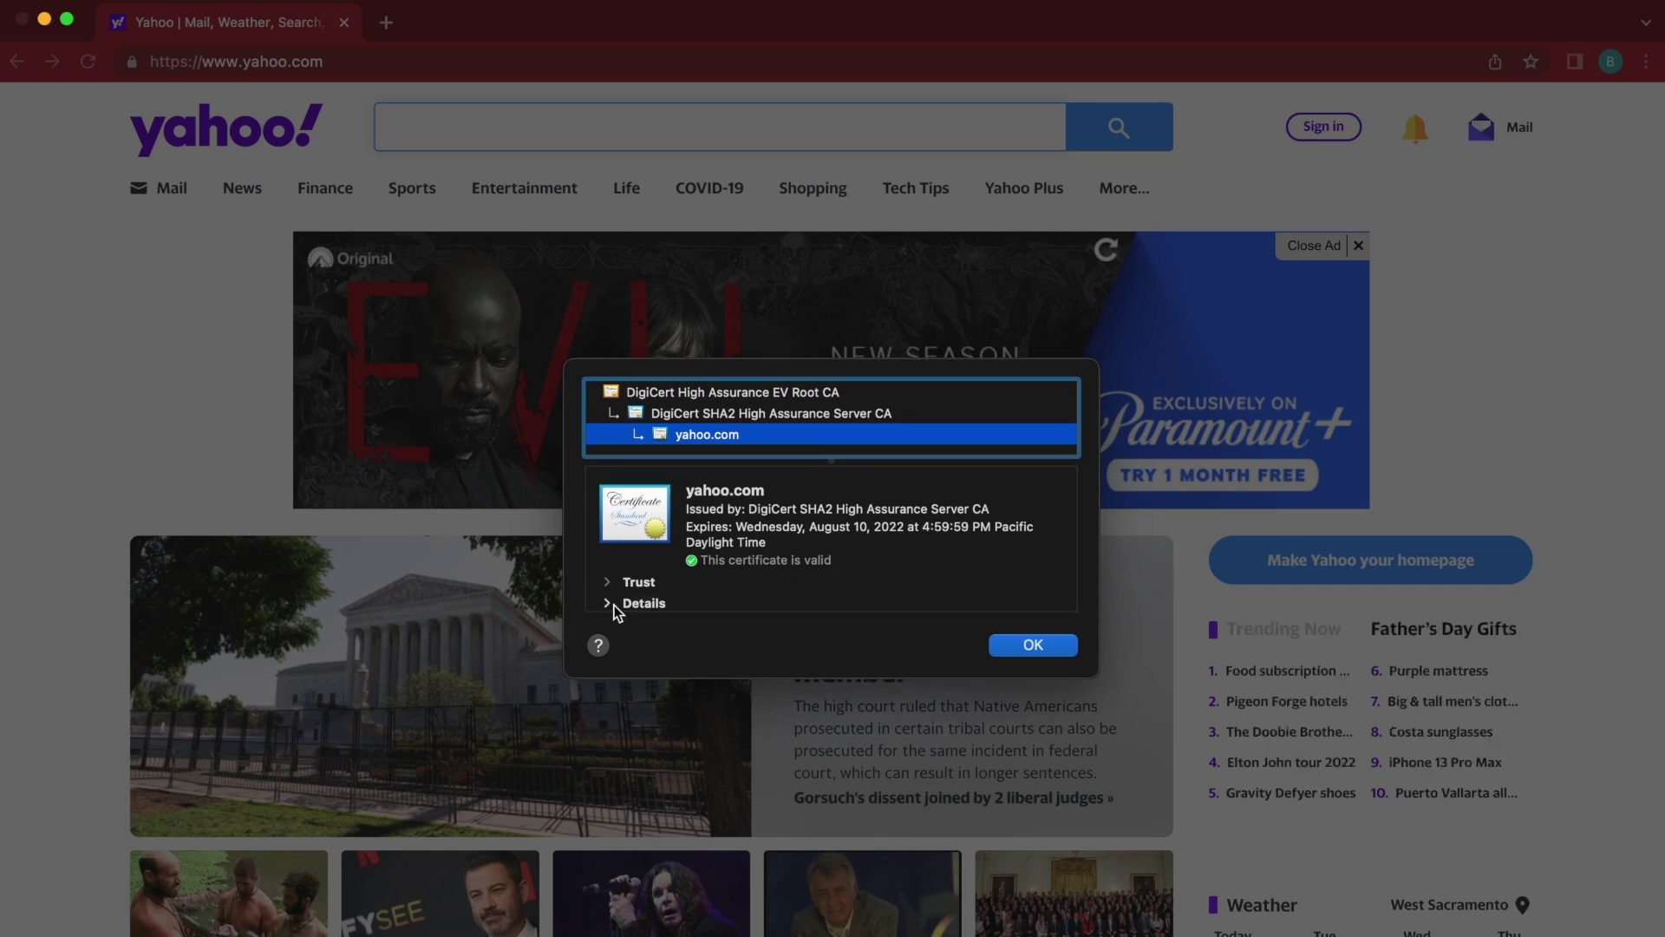
click(614, 610)
scroll(615, 612, down, 3)
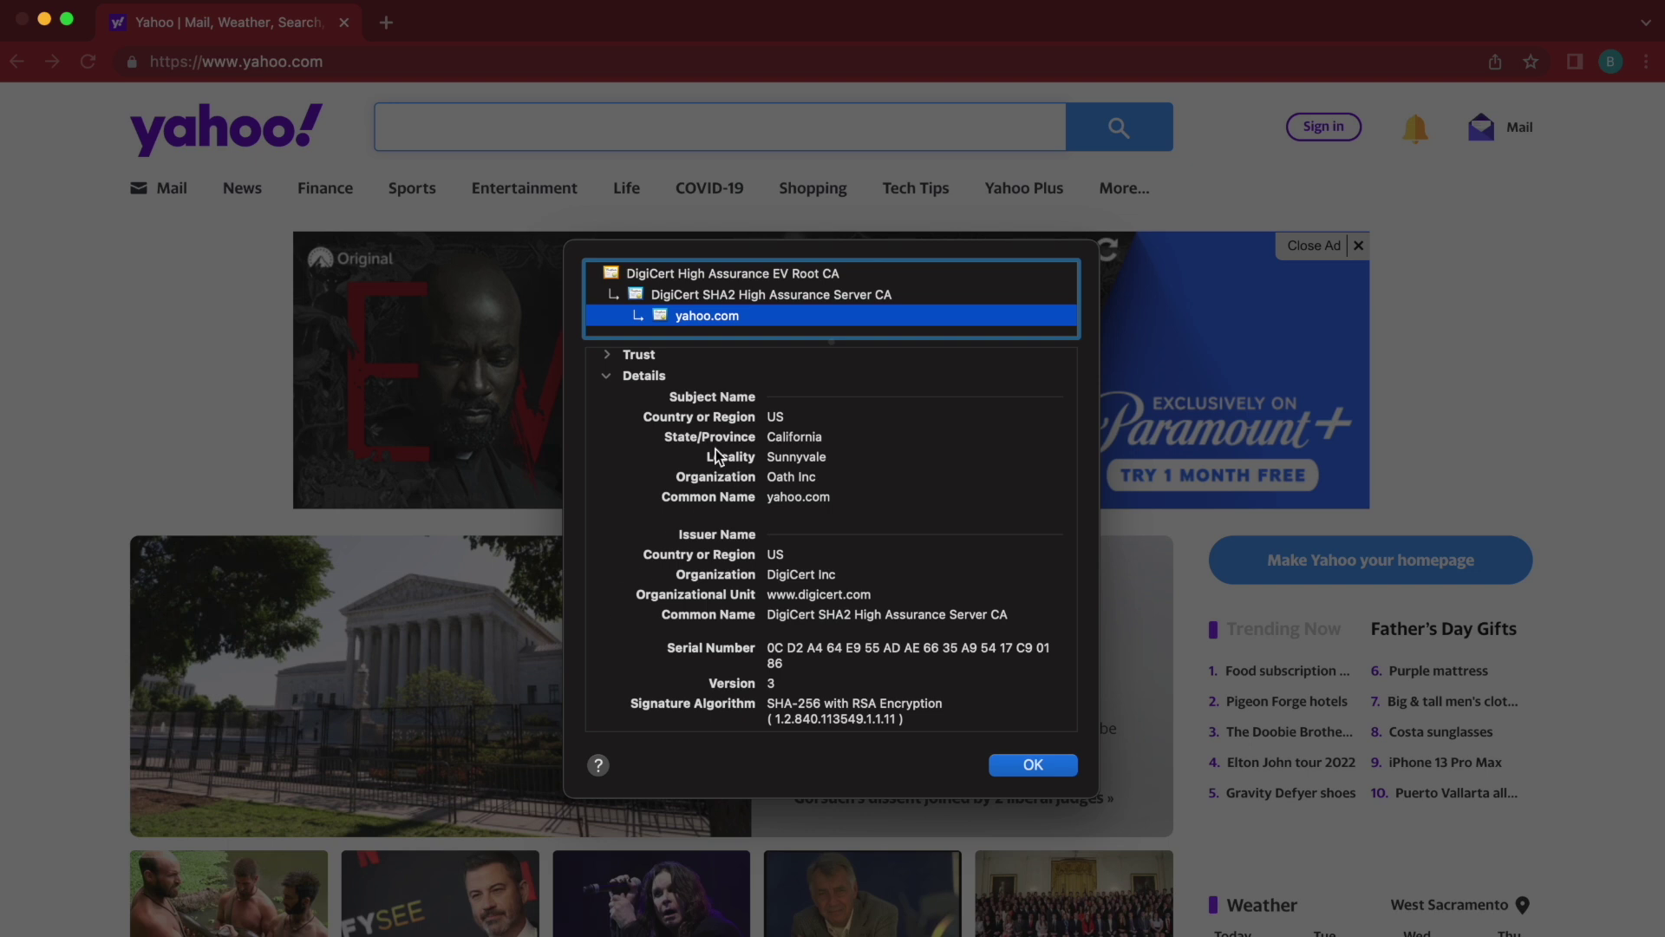
Highlight the locality, organization and common name under the certificate's subject name
click(829, 458)
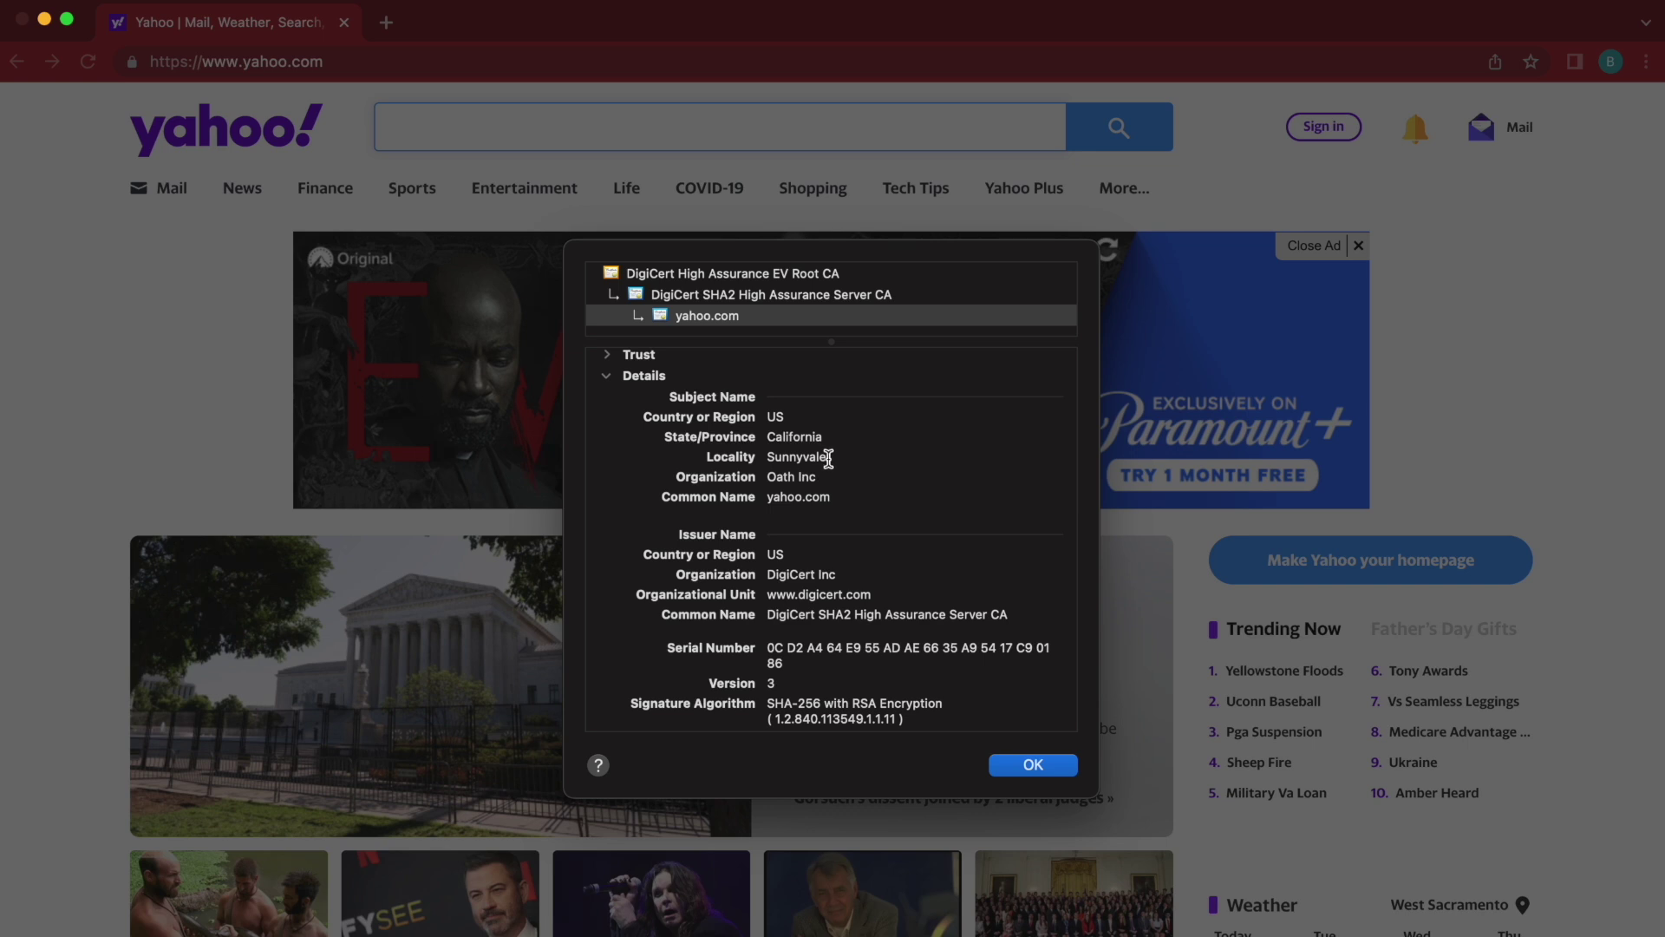
drag(830, 457, 765, 458)
drag(824, 477, 765, 477)
drag(845, 499, 758, 503)
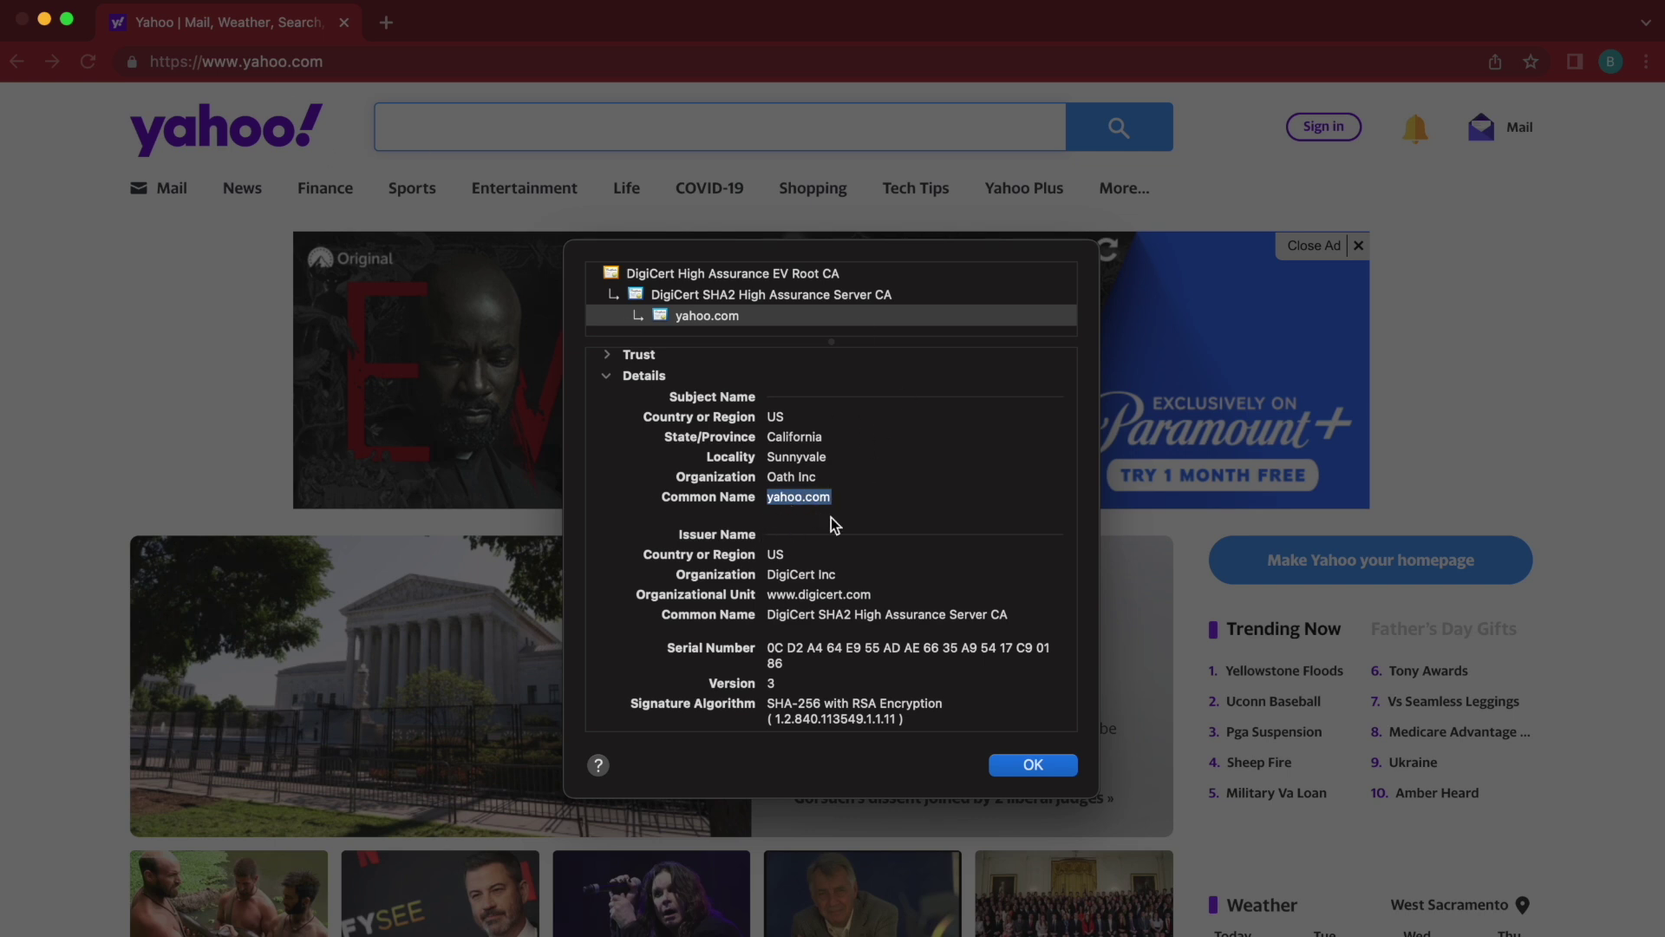
Examine the certificate's issuer, validity dates and public key info, and recheck the subject's locality, organization and common name
scroll(830, 517, down, 5)
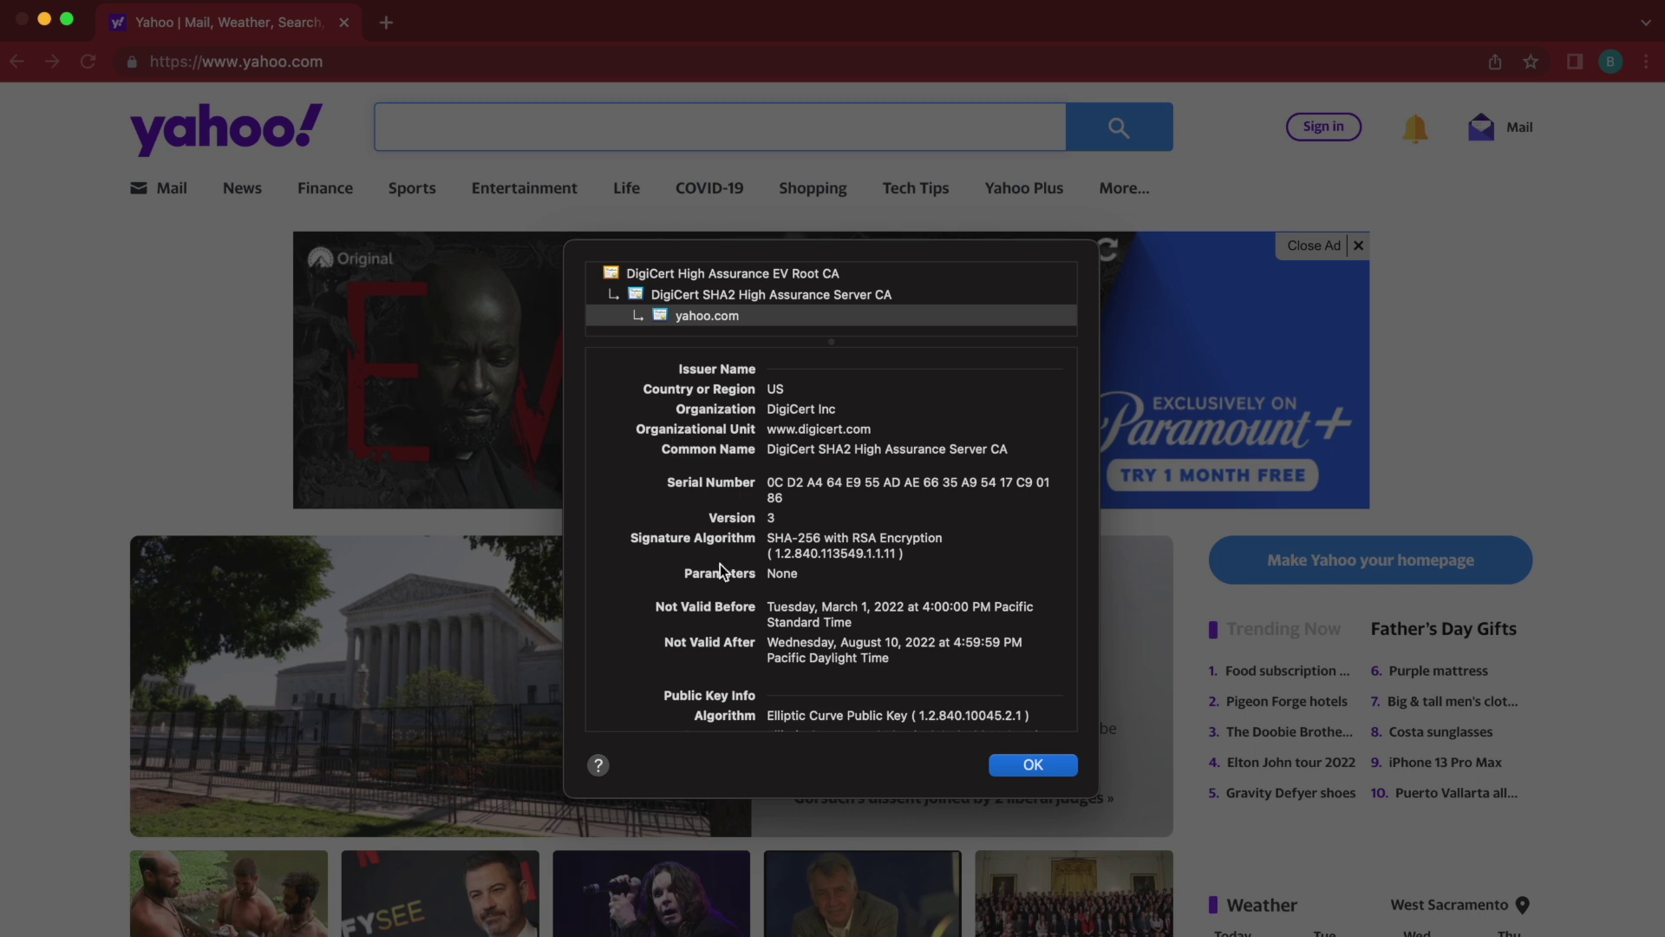
scroll(757, 614, down, 3)
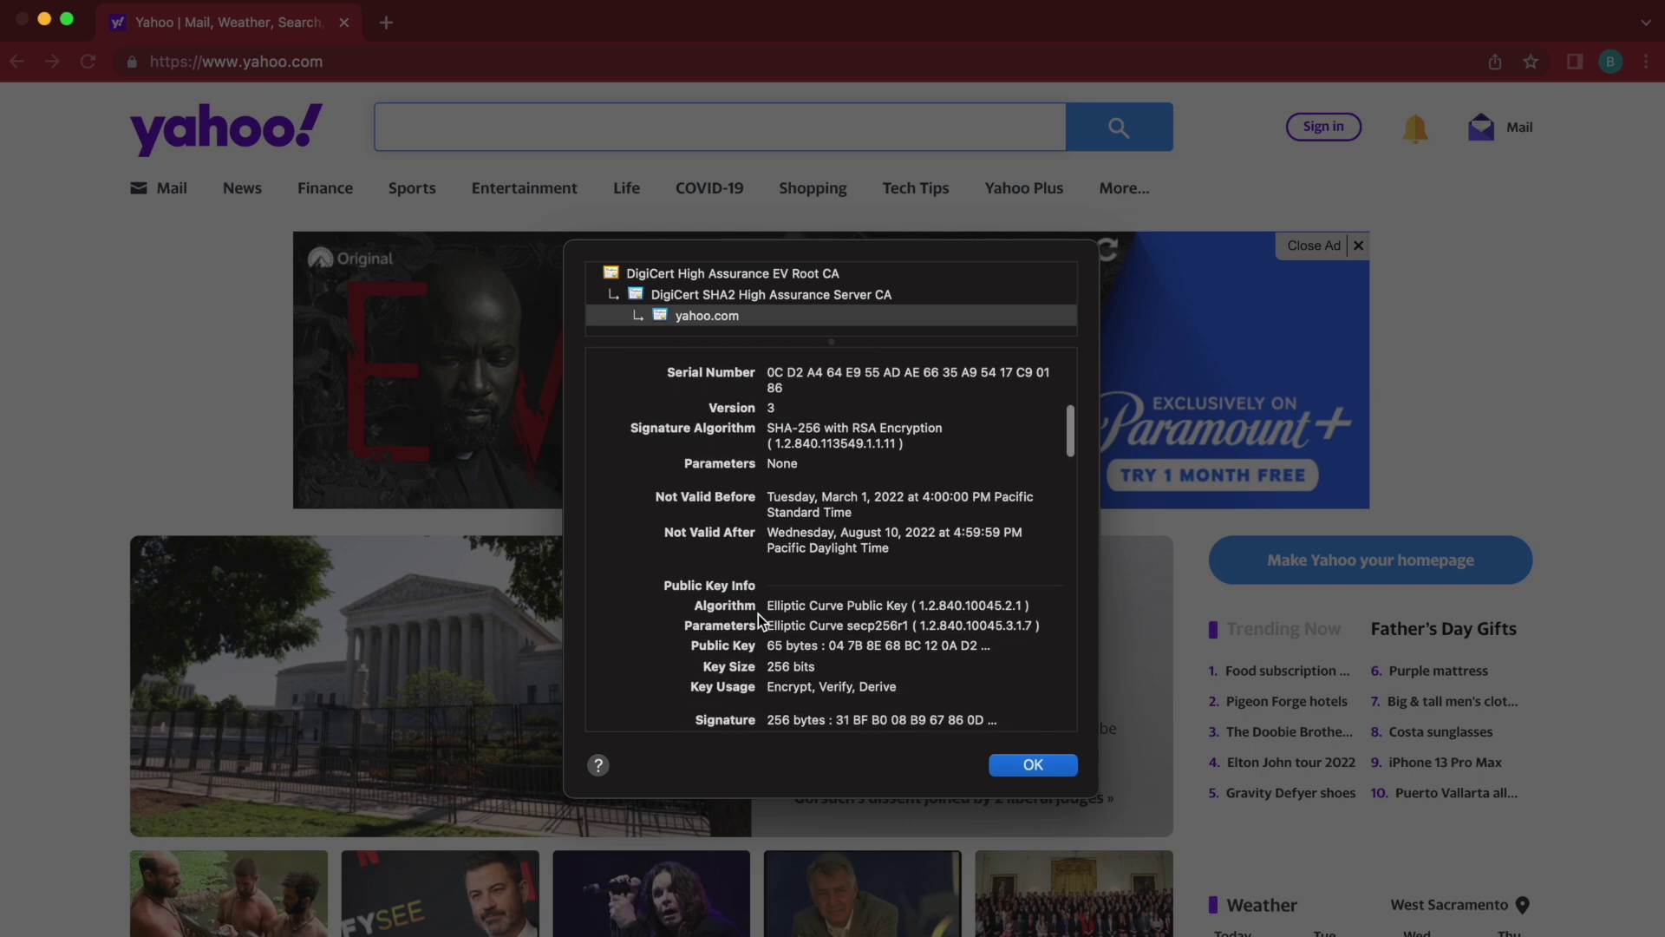
scroll(779, 690, down, 2)
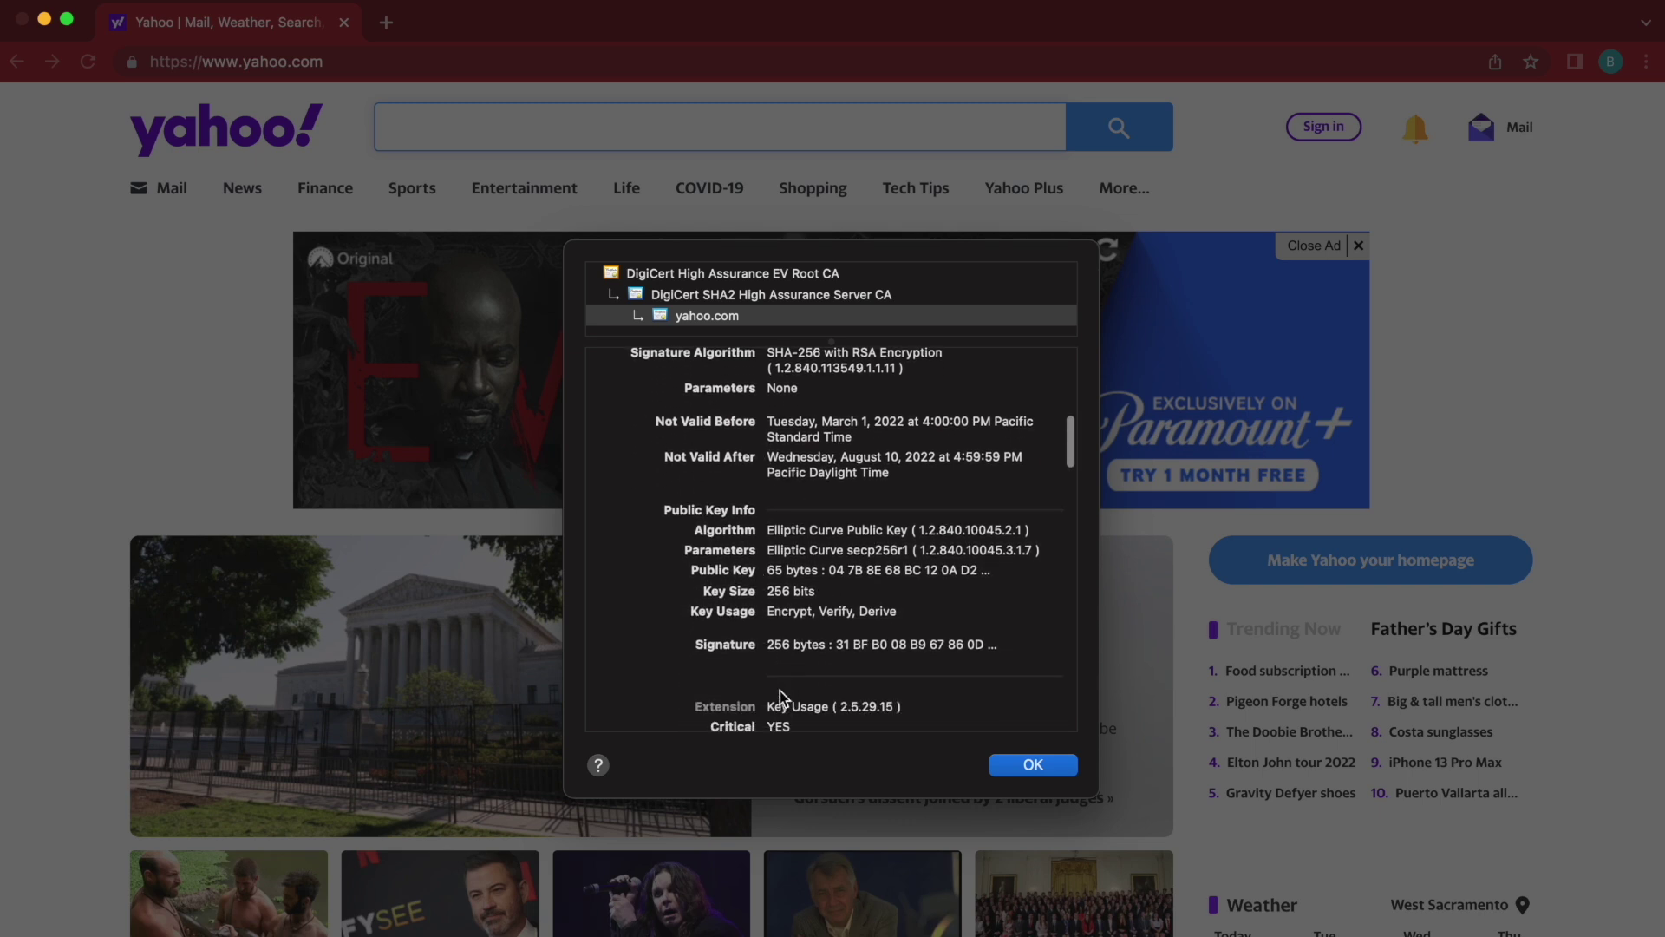
scroll(779, 690, down, 4)
scroll(779, 694, down, 3)
scroll(779, 694, up, 8)
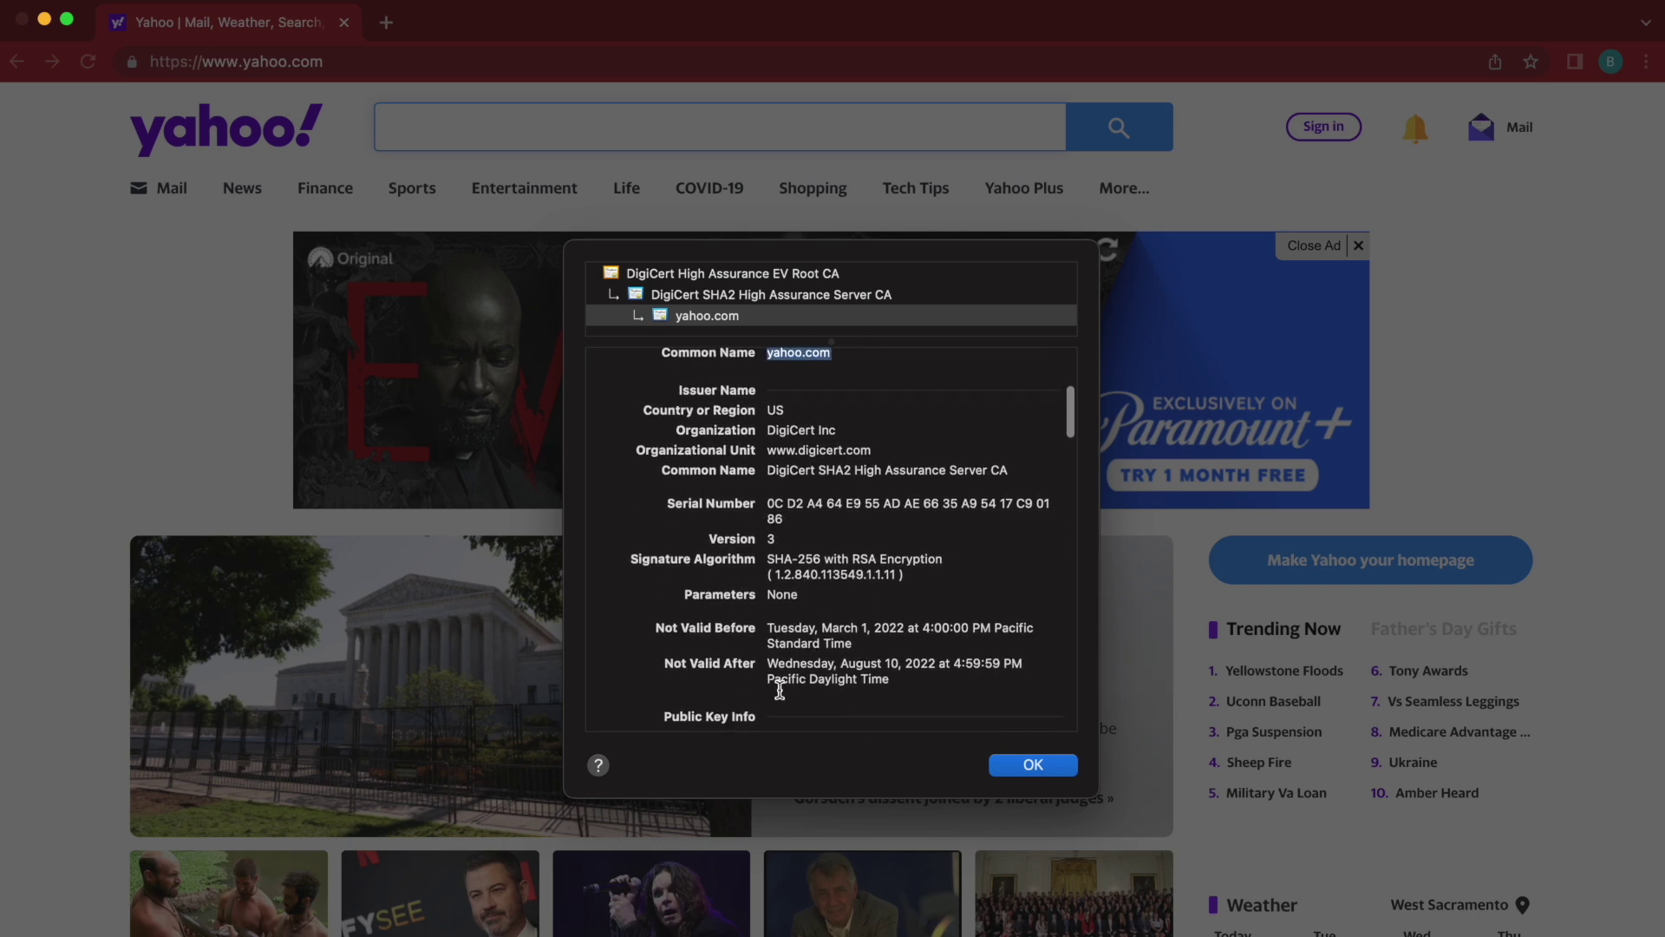
double_click(820, 535)
double_click(785, 493)
double_click(776, 513)
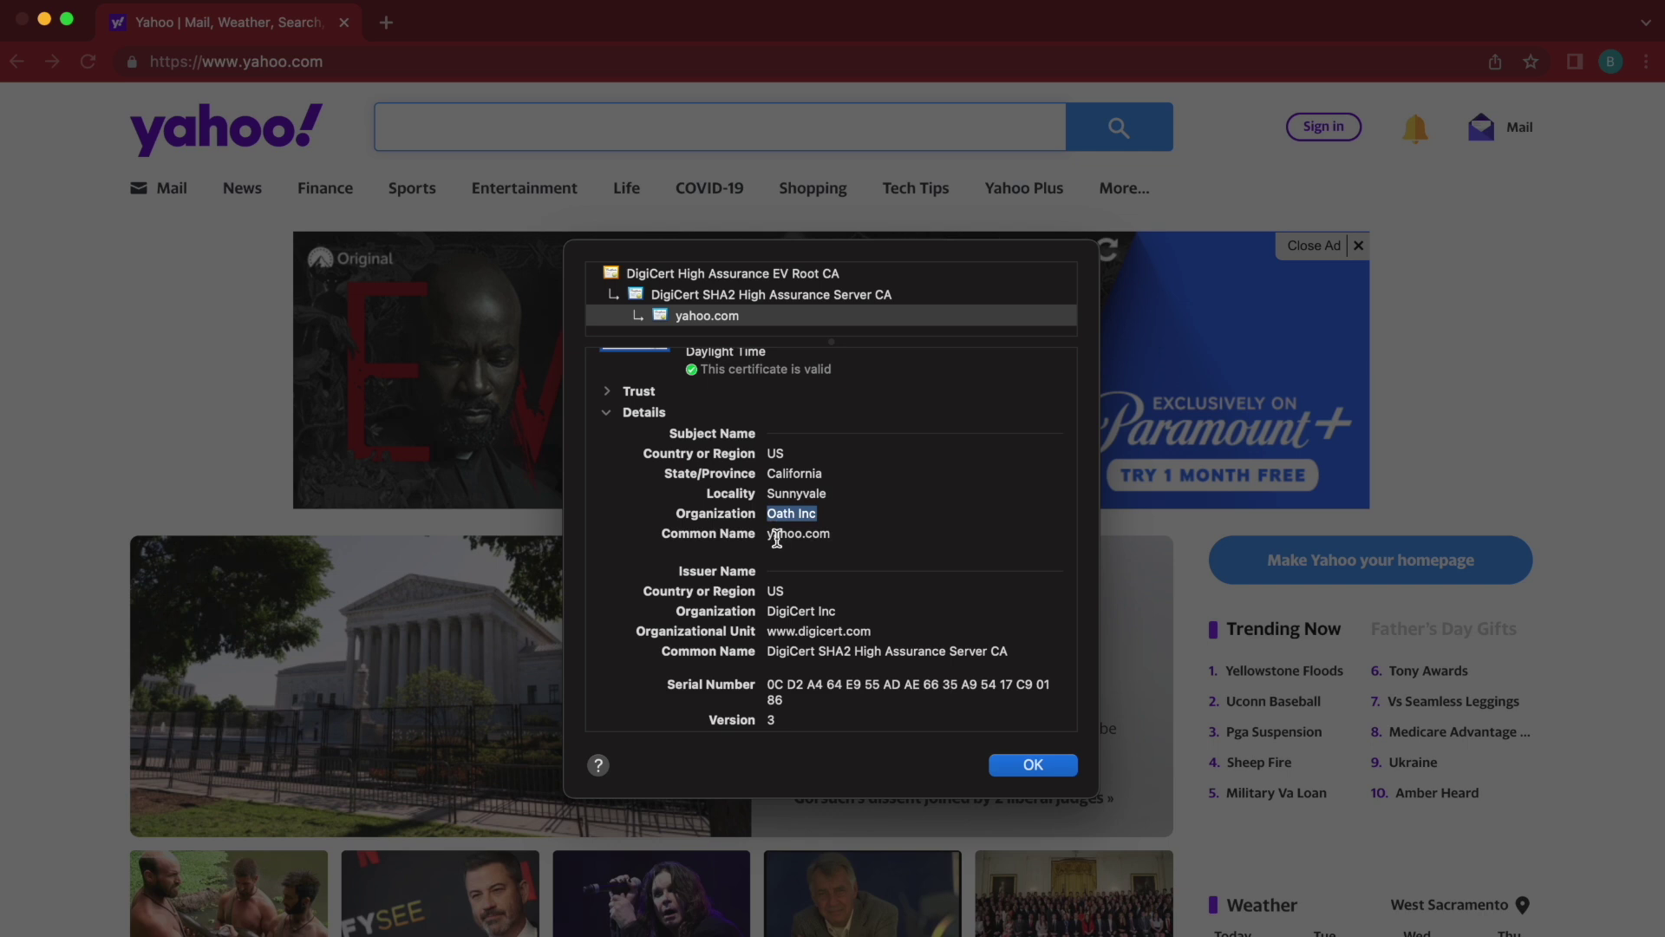
double_click(776, 535)
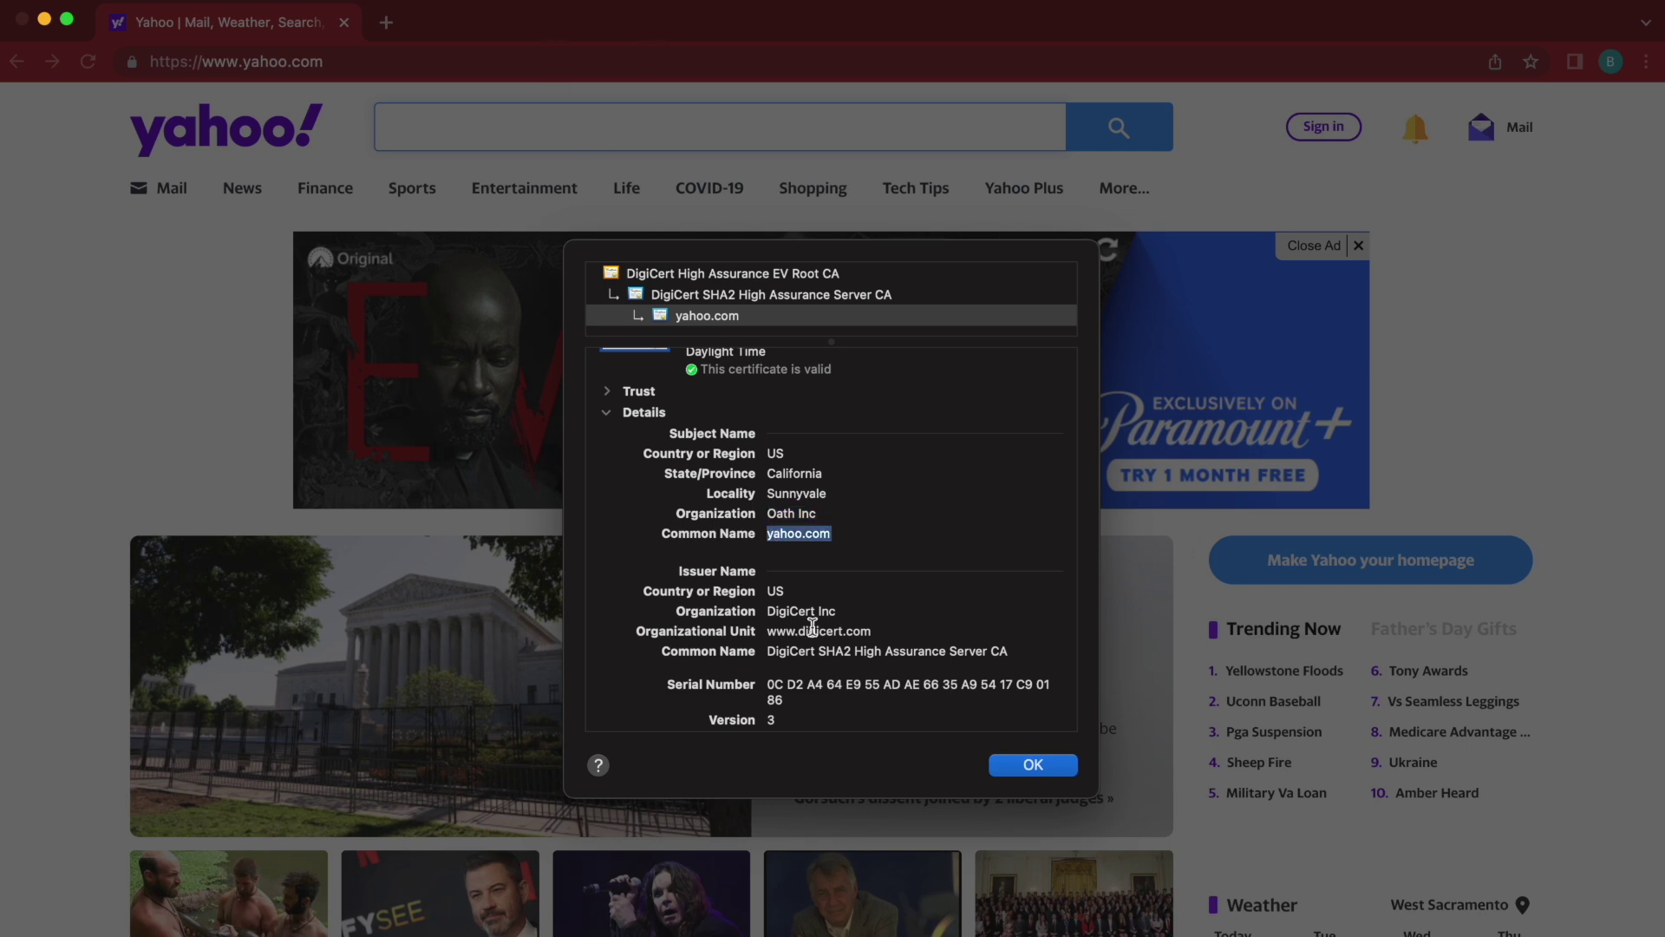
Close the certificate viewer and go to crt.sh
click(1049, 765)
click(638, 61)
text(cr)
key(super+a)
text(crt.sh)
key(Return)
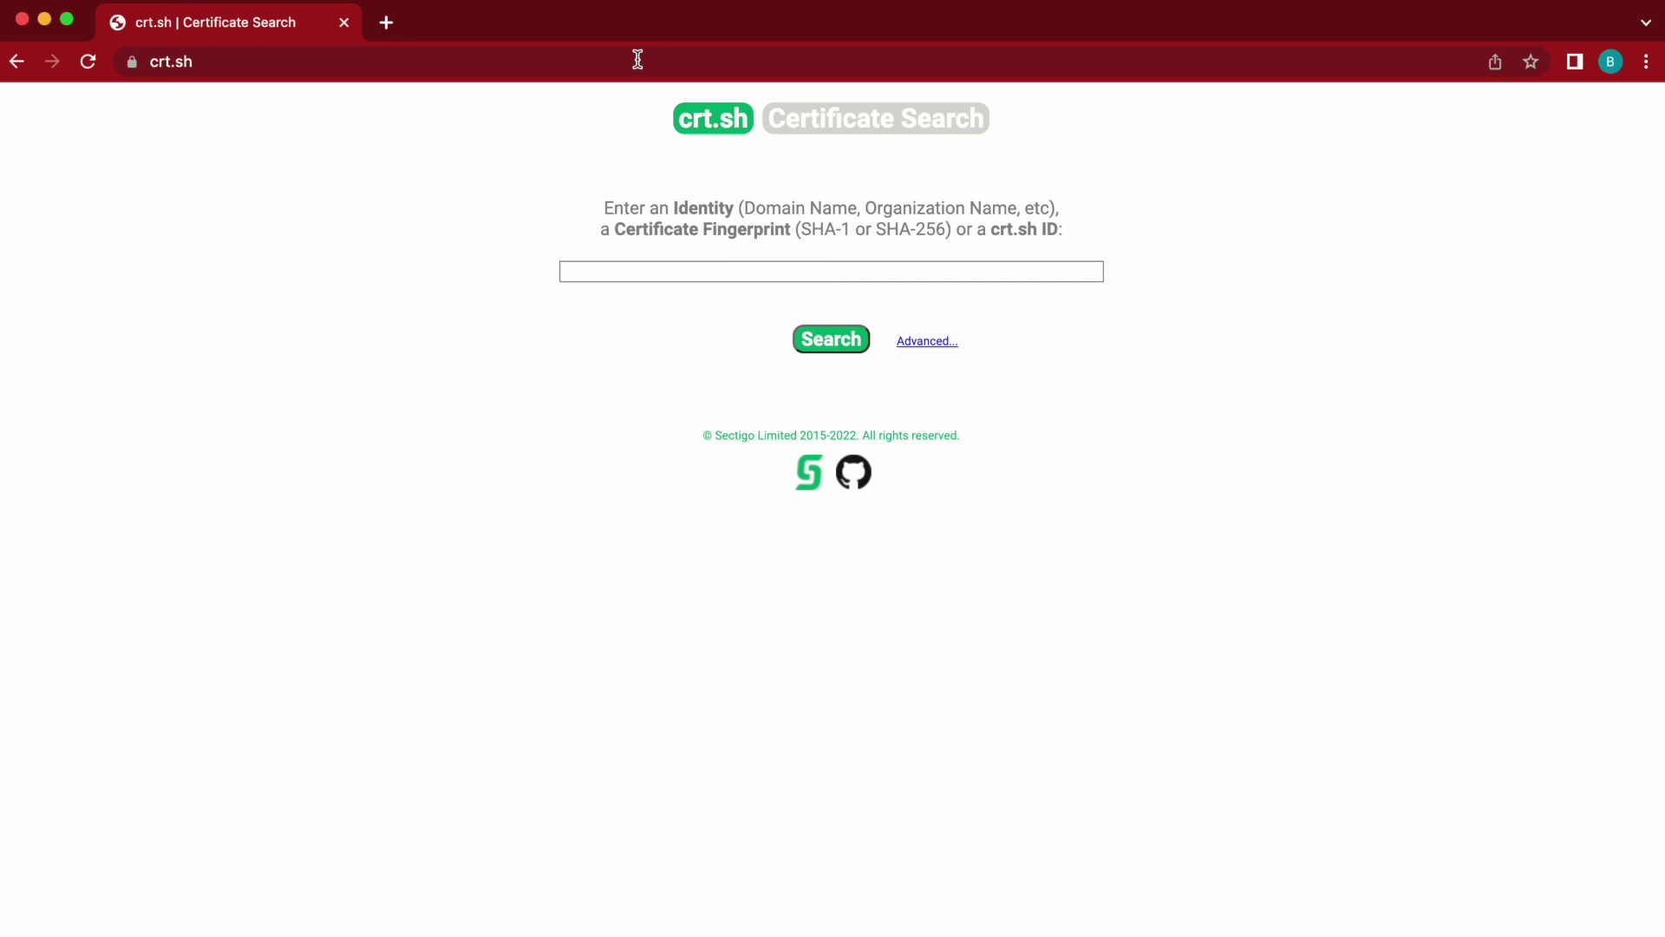
Run an advanced certificate search for Oath with organizationName (Subject) as the search type
click(926, 341)
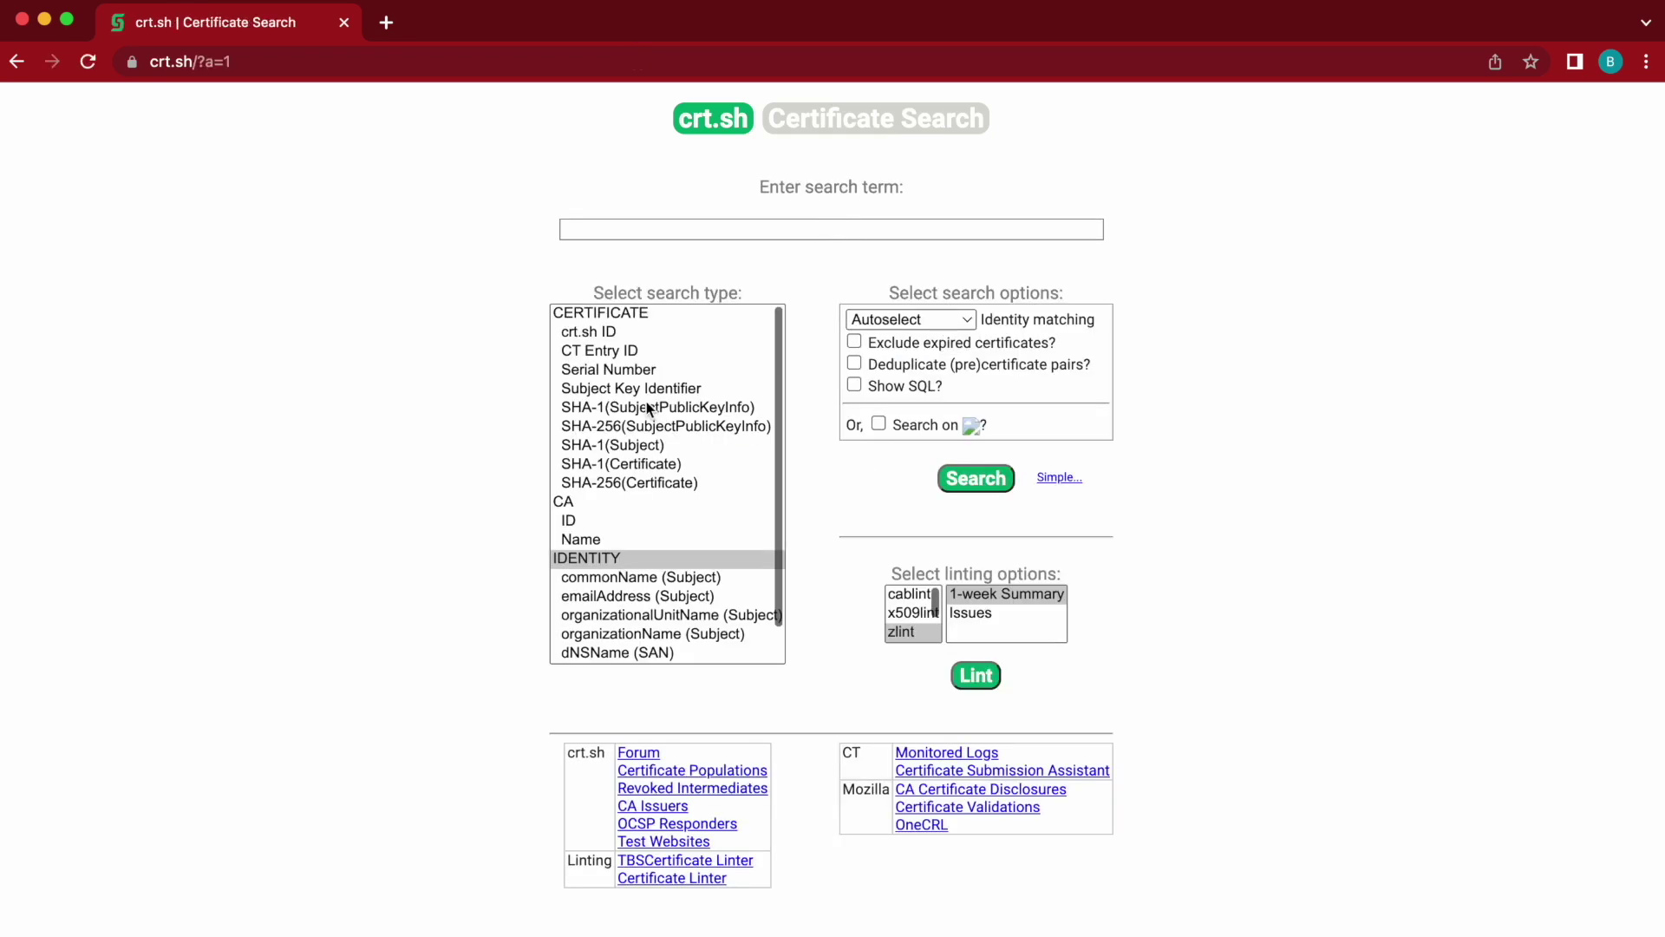
scroll(647, 403, down, 2)
scroll(647, 402, up, 2)
scroll(616, 595, down, 2)
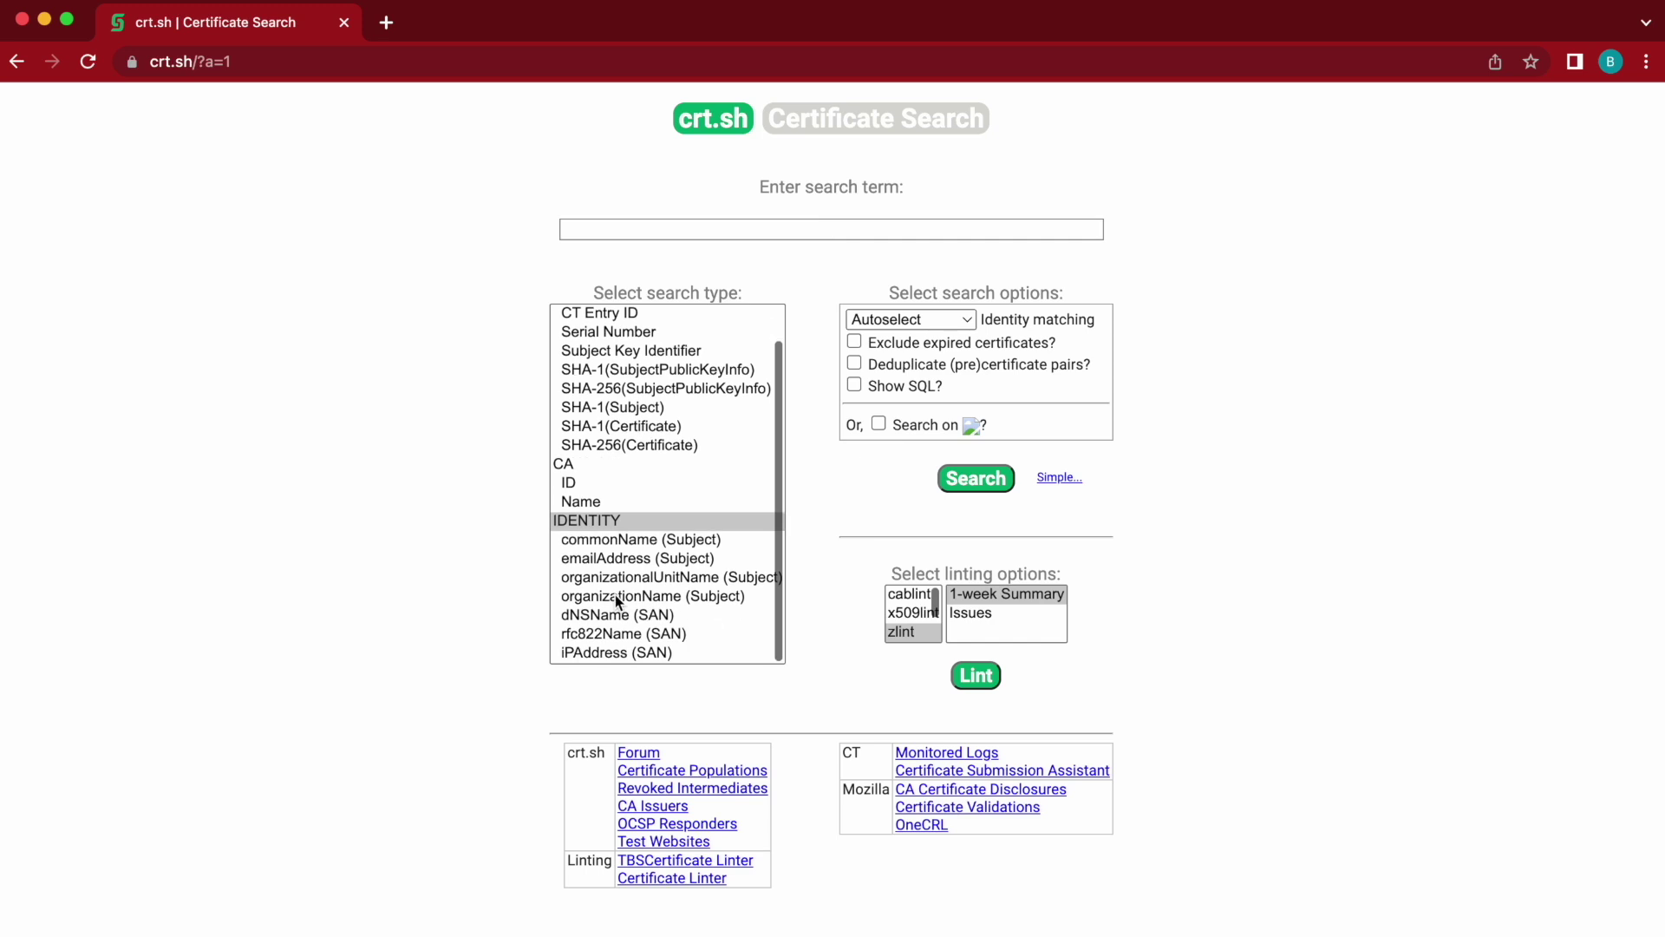
click(661, 596)
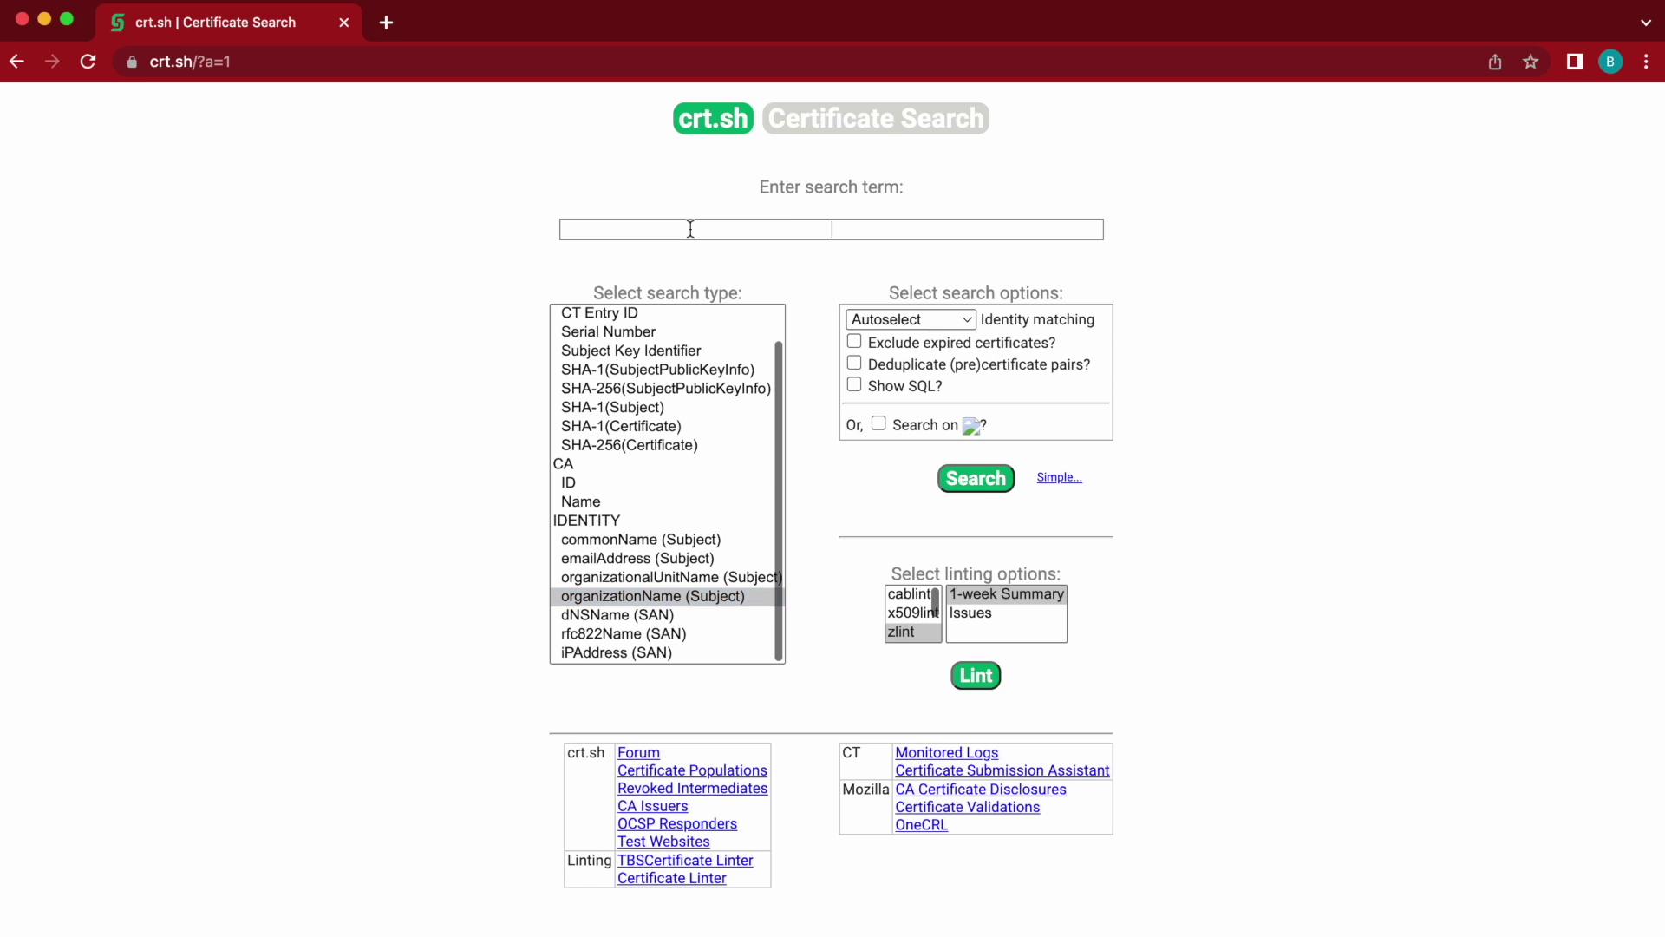
text(Oath Inc)
key(Return)
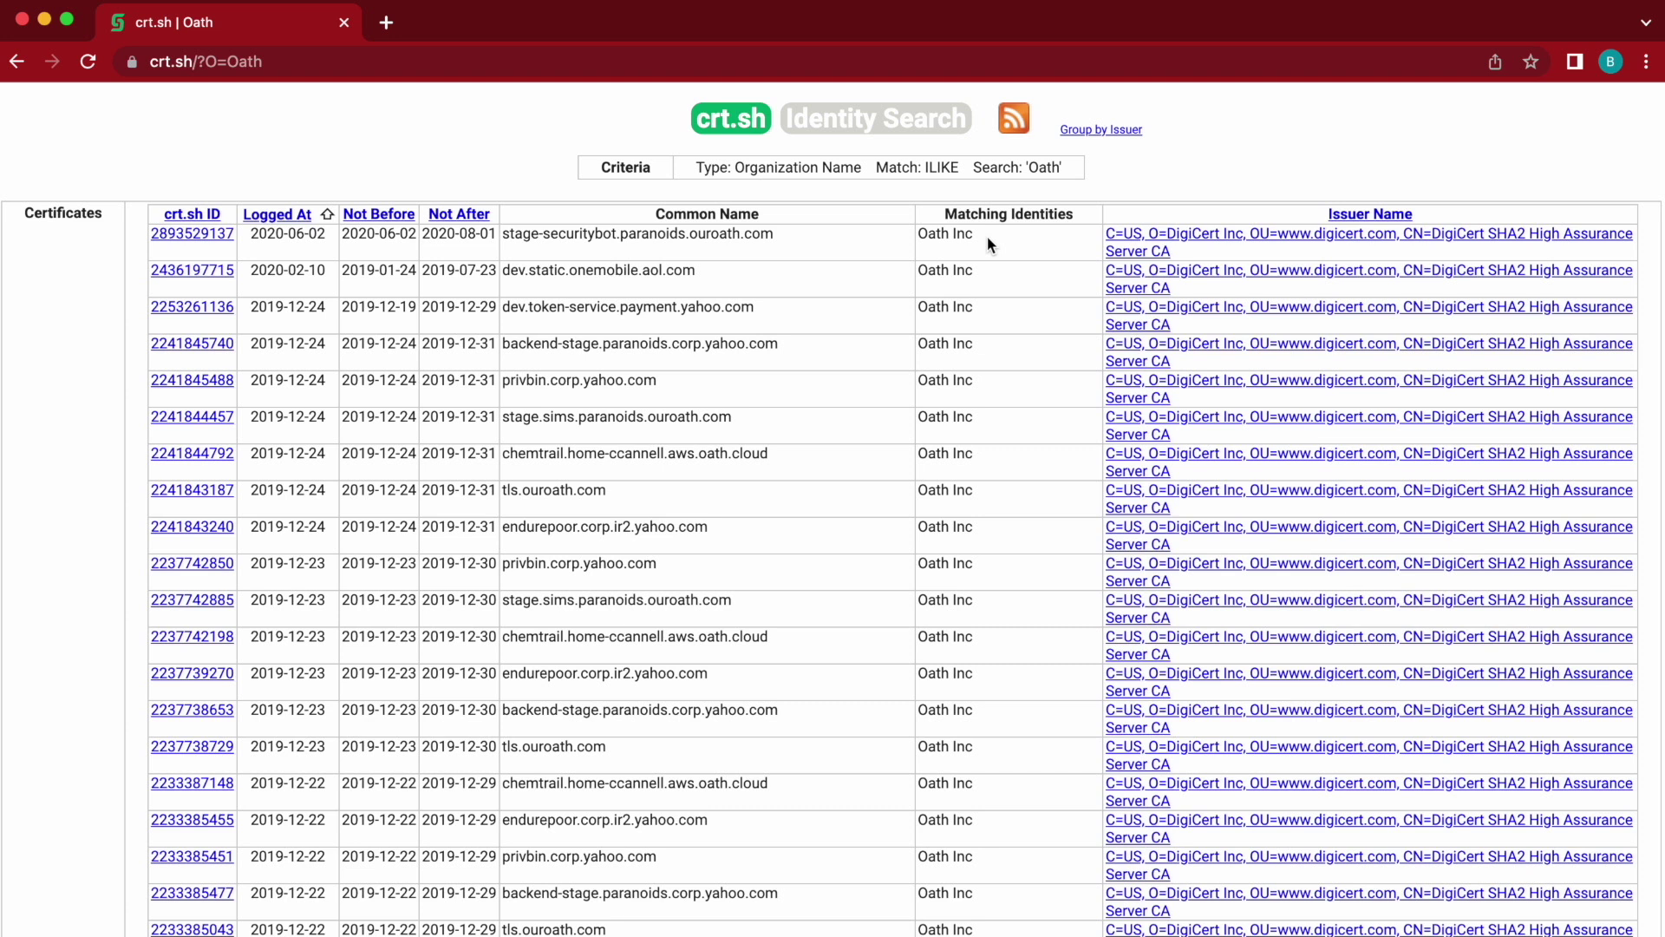
Examine the first certificate results, comparing their matching identities, logged dates and the root domains in their common names
double_click(936, 234)
drag(507, 236, 764, 251)
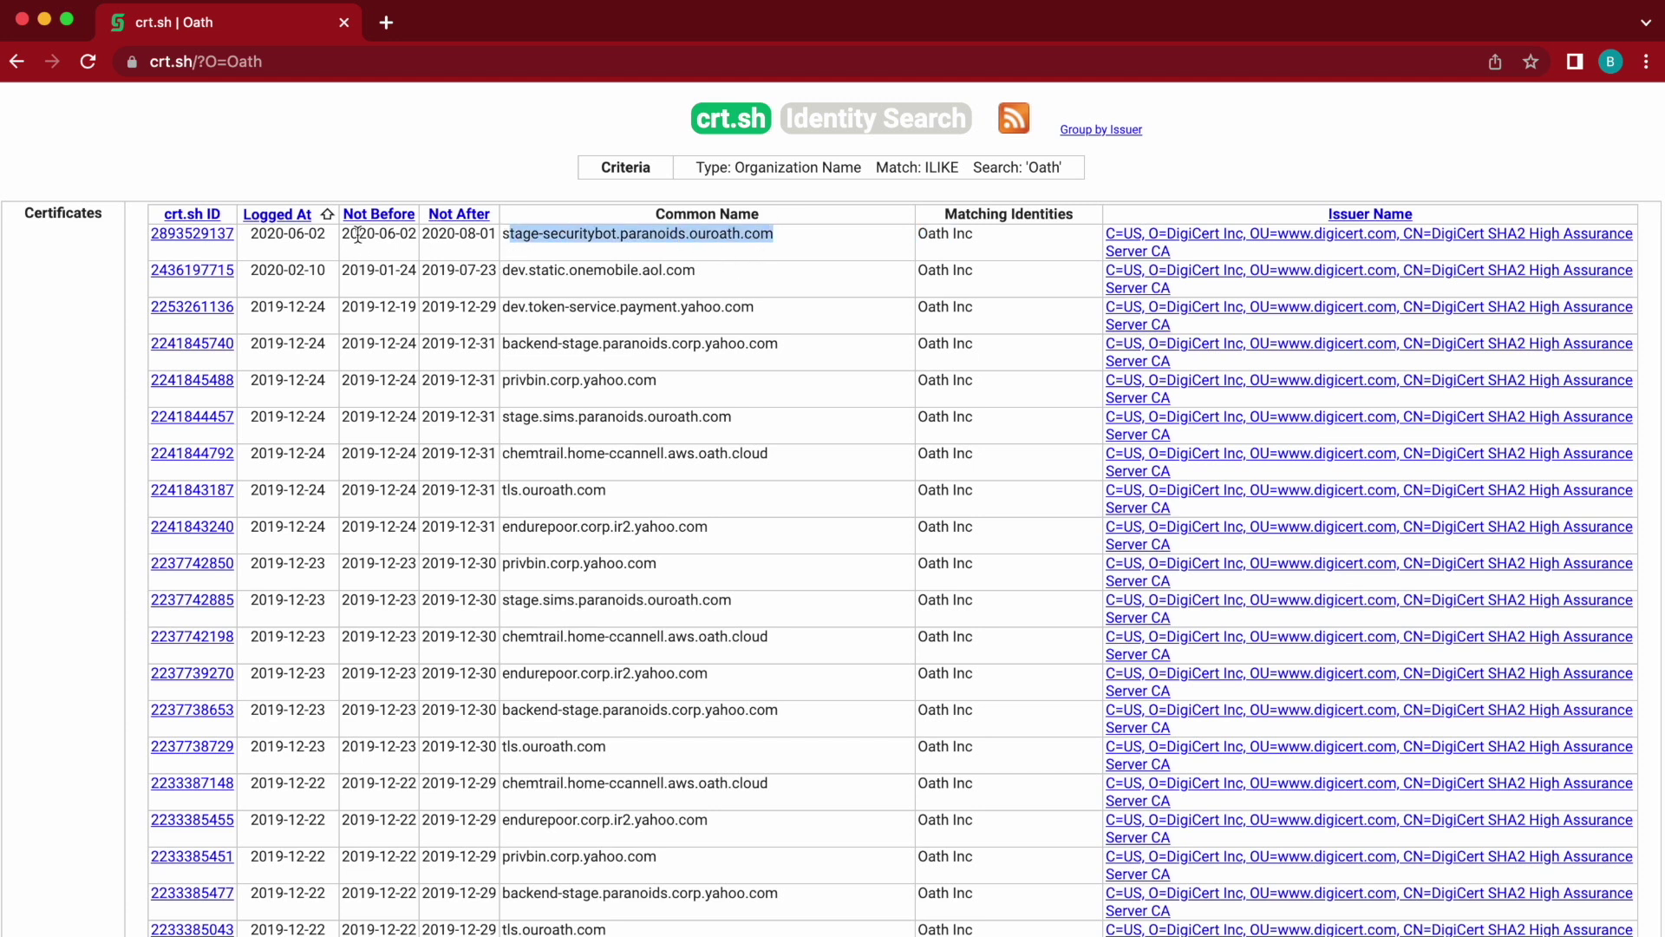
drag(251, 234, 319, 265)
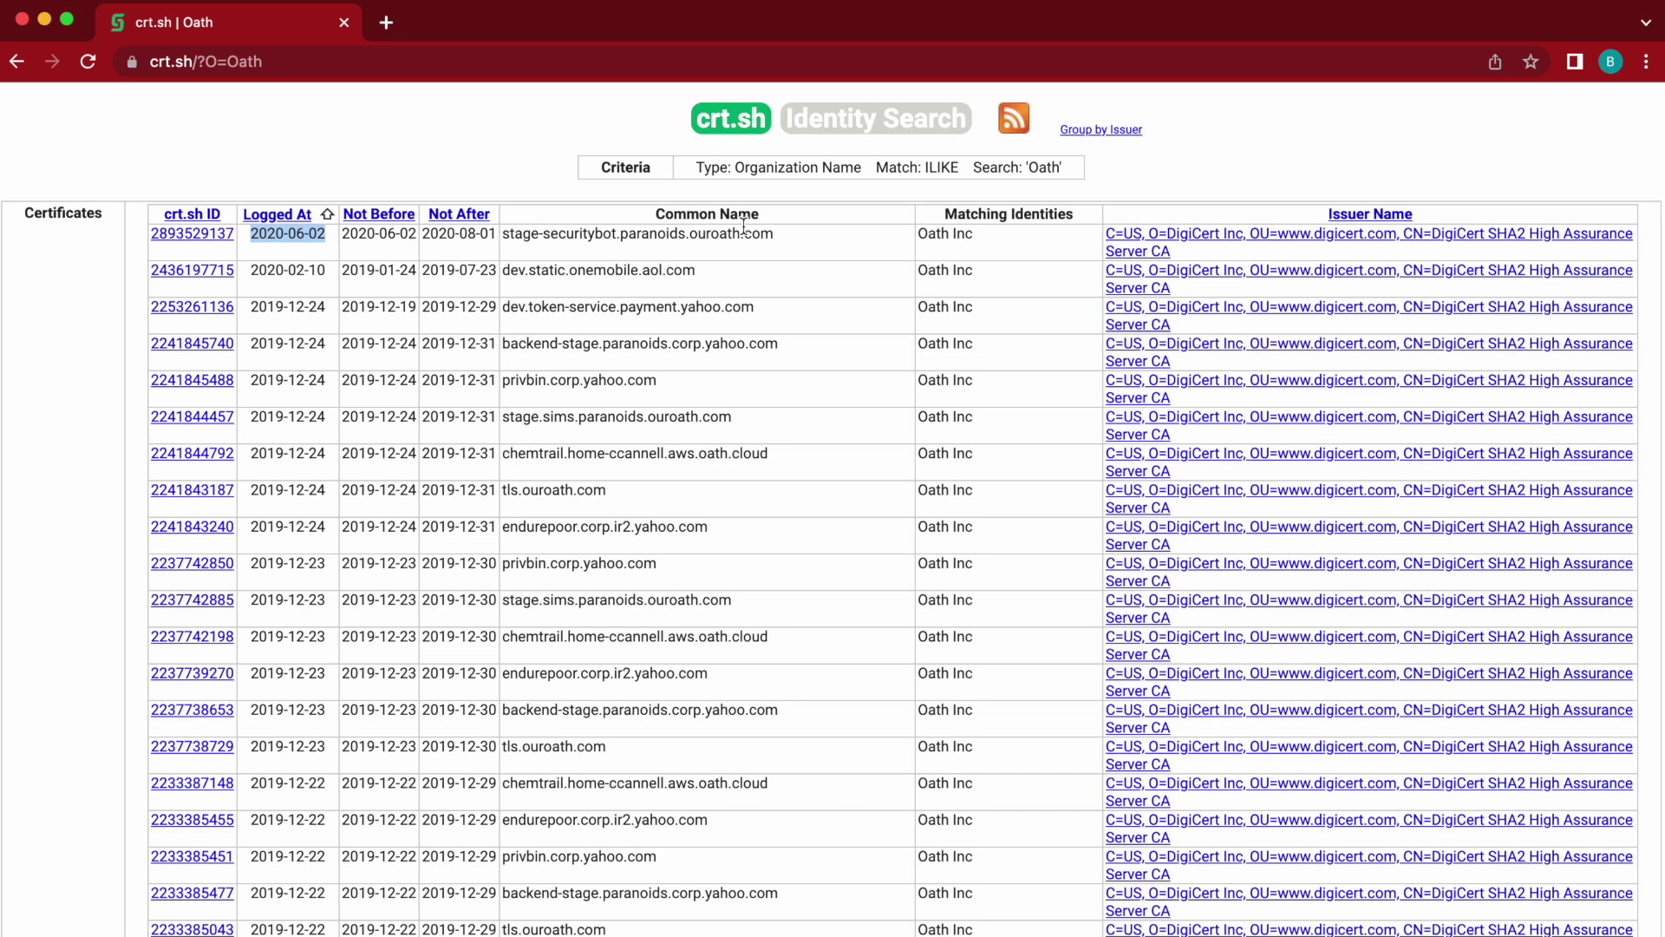
drag(691, 236, 798, 237)
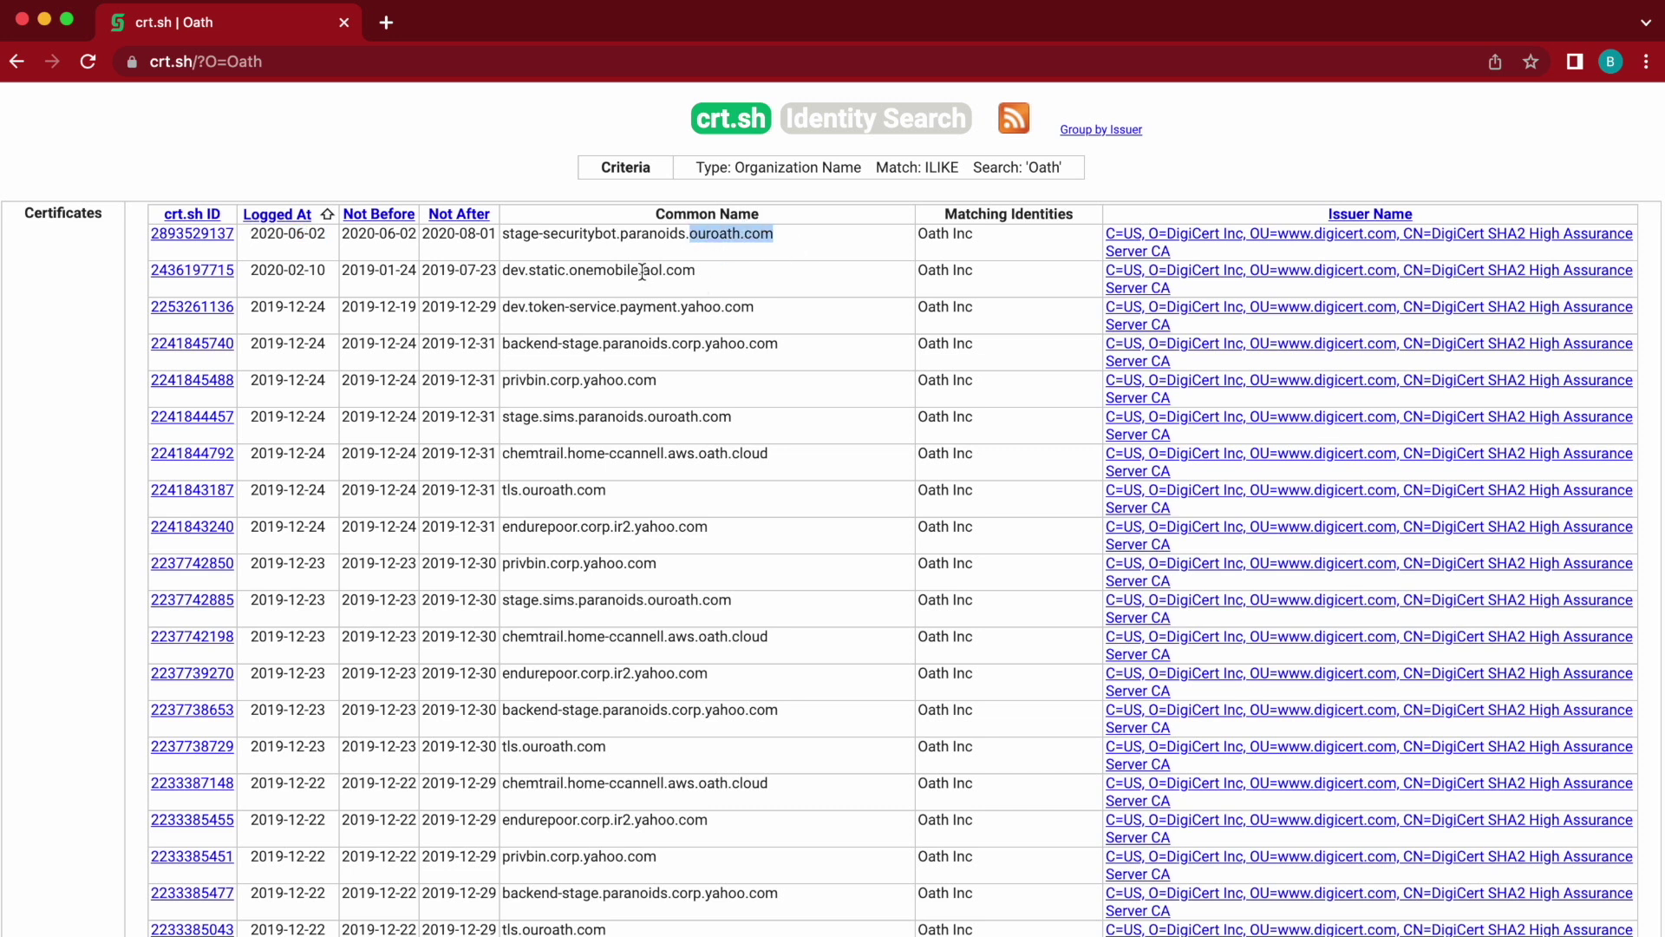
drag(641, 271, 692, 272)
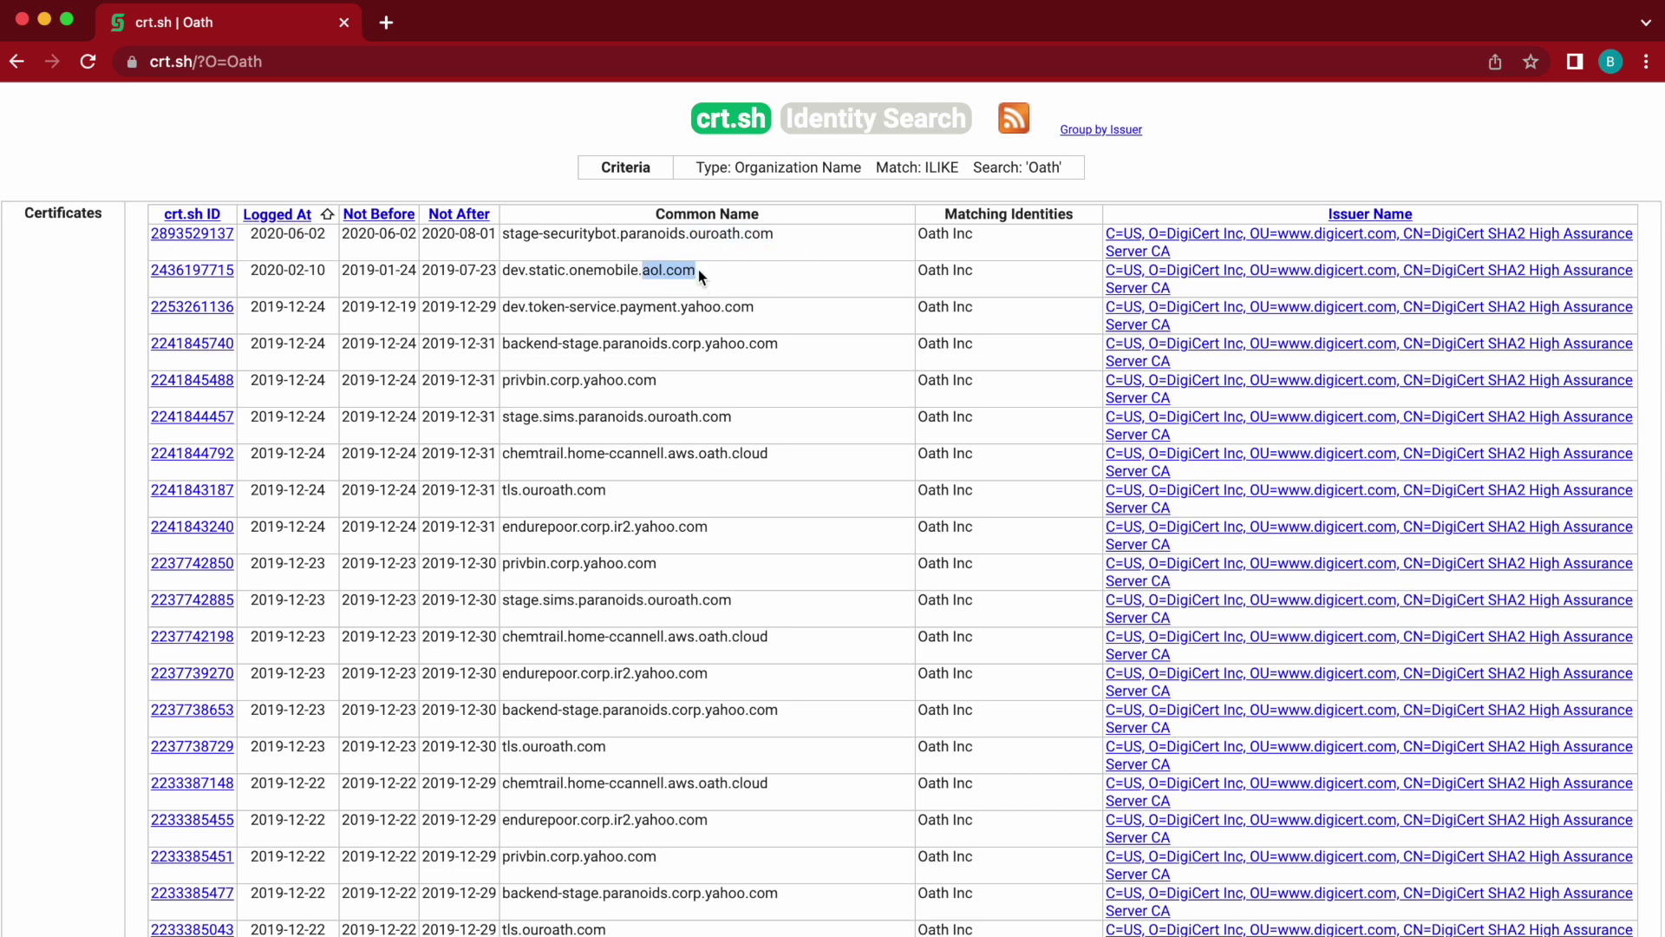
click(642, 271)
triple_click(631, 271)
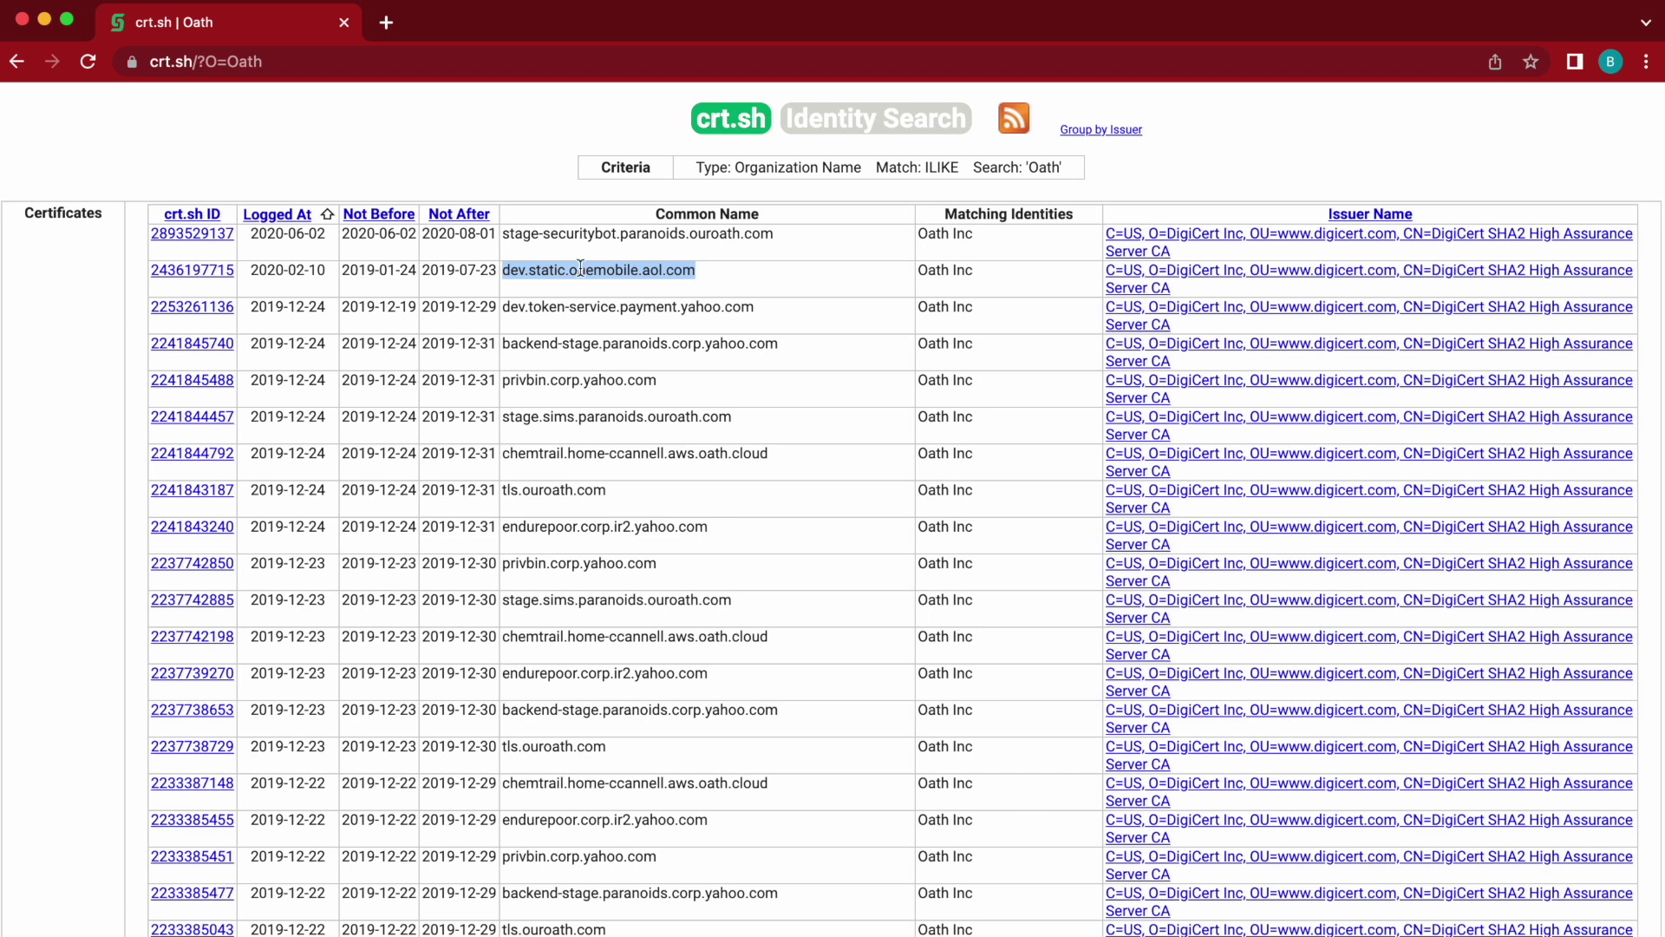
drag(975, 272, 893, 276)
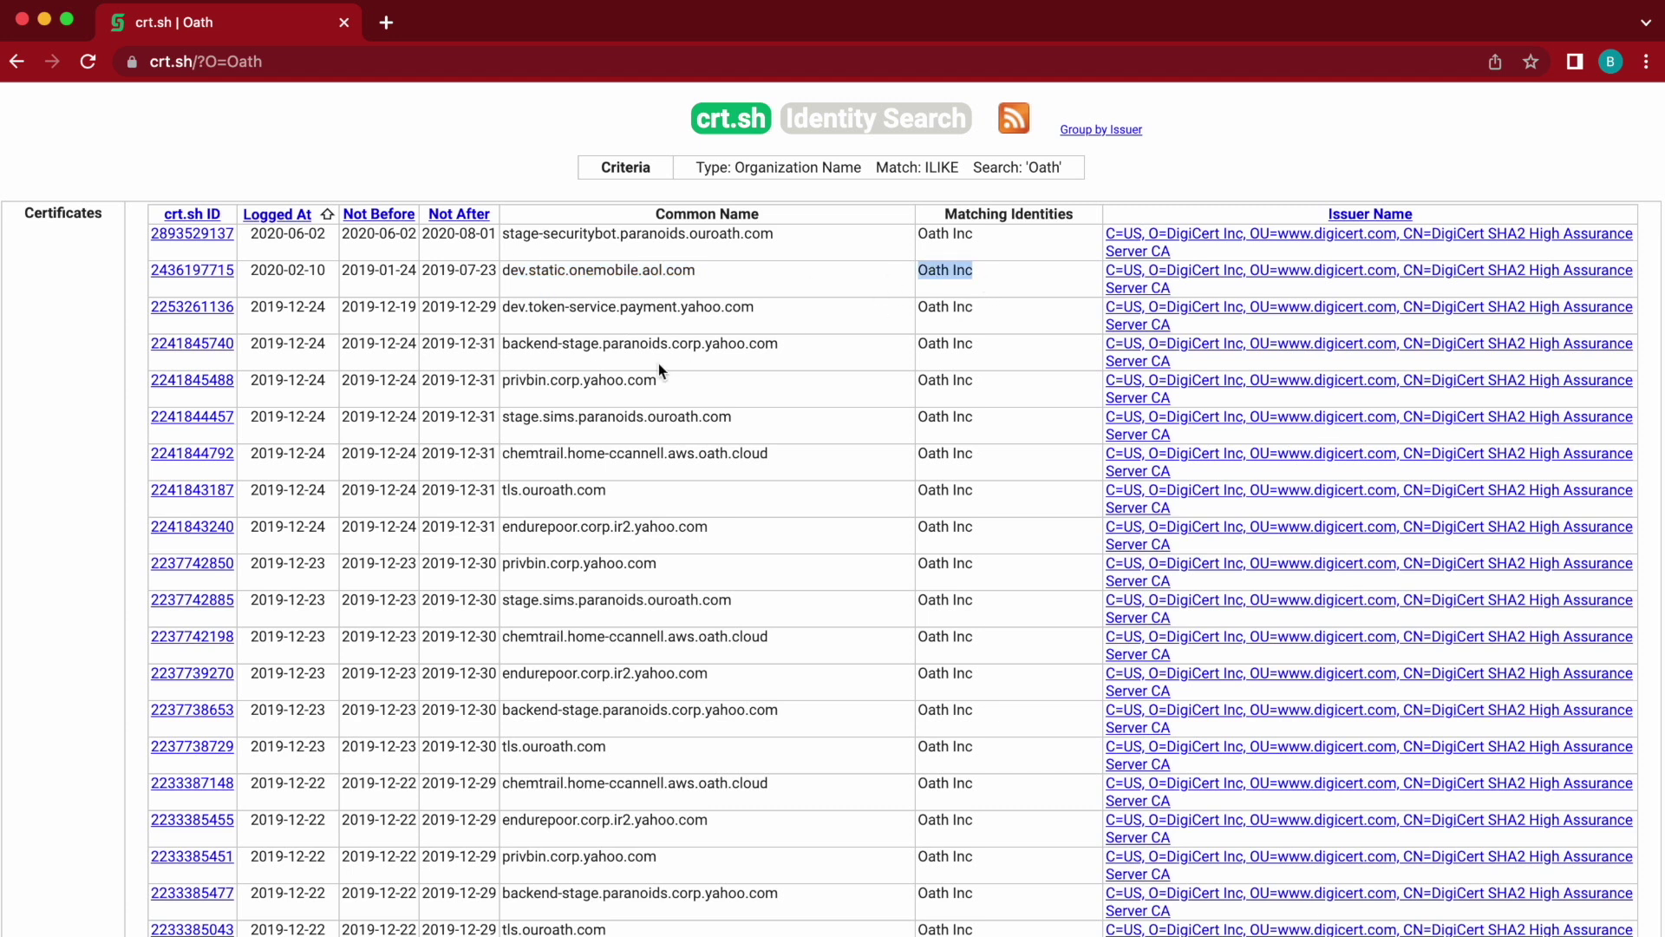
drag(713, 389, 697, 453)
Look through the older Oath certificates for root domains and subdomains in the common names
scroll(680, 584, down, 20)
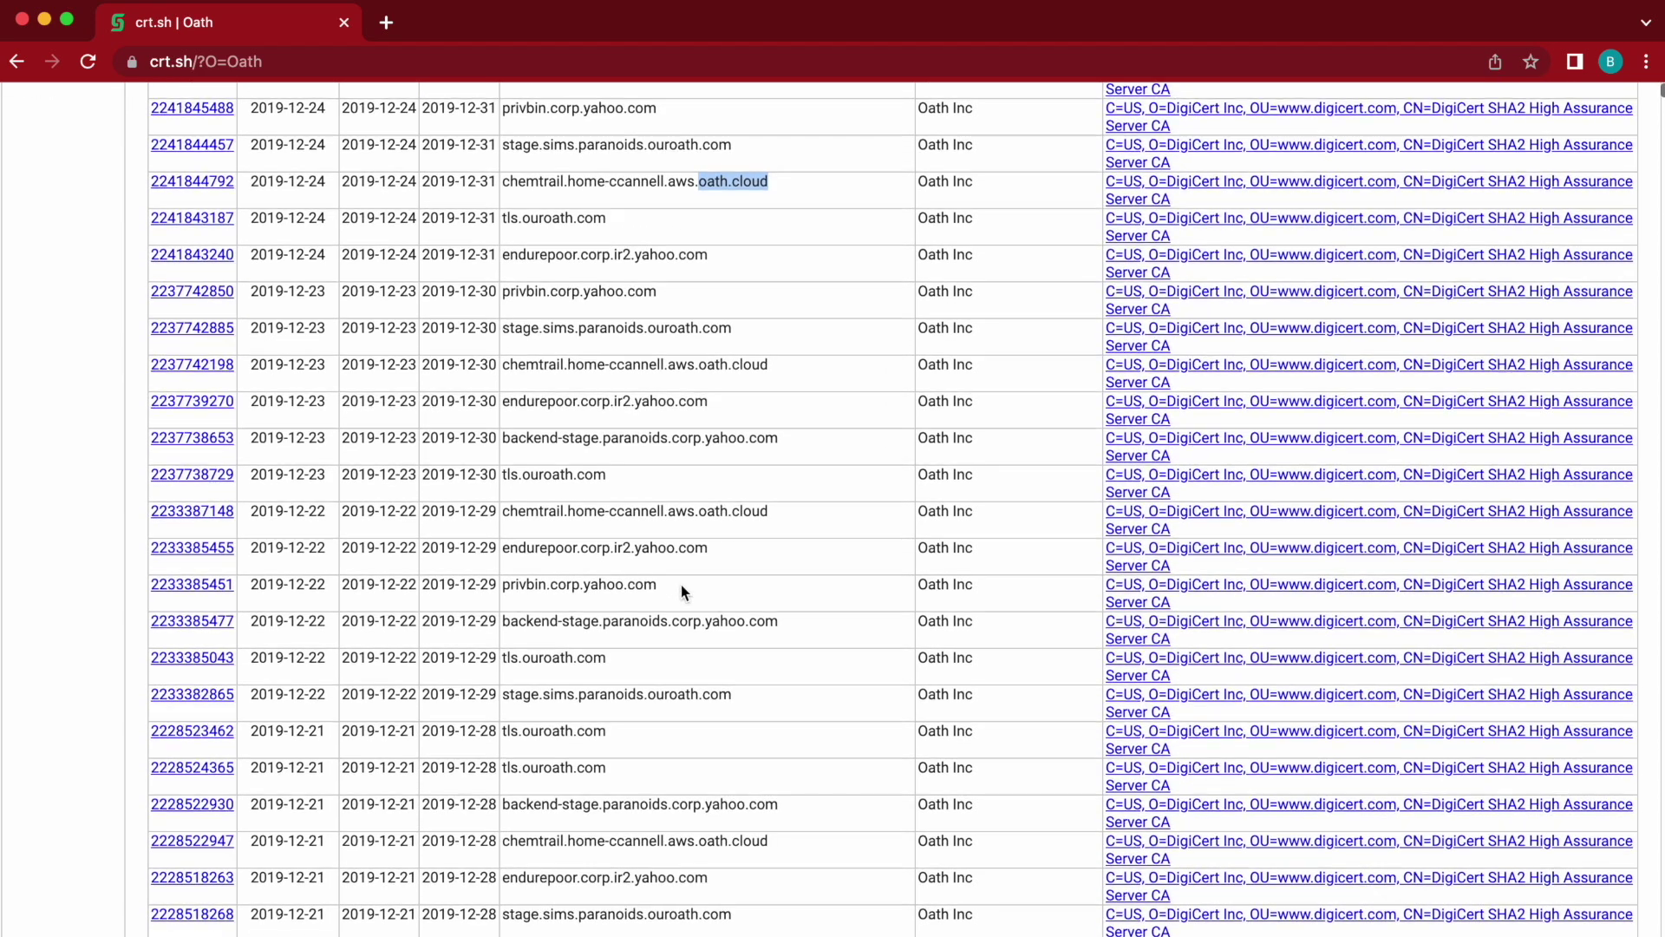
scroll(681, 584, down, 1)
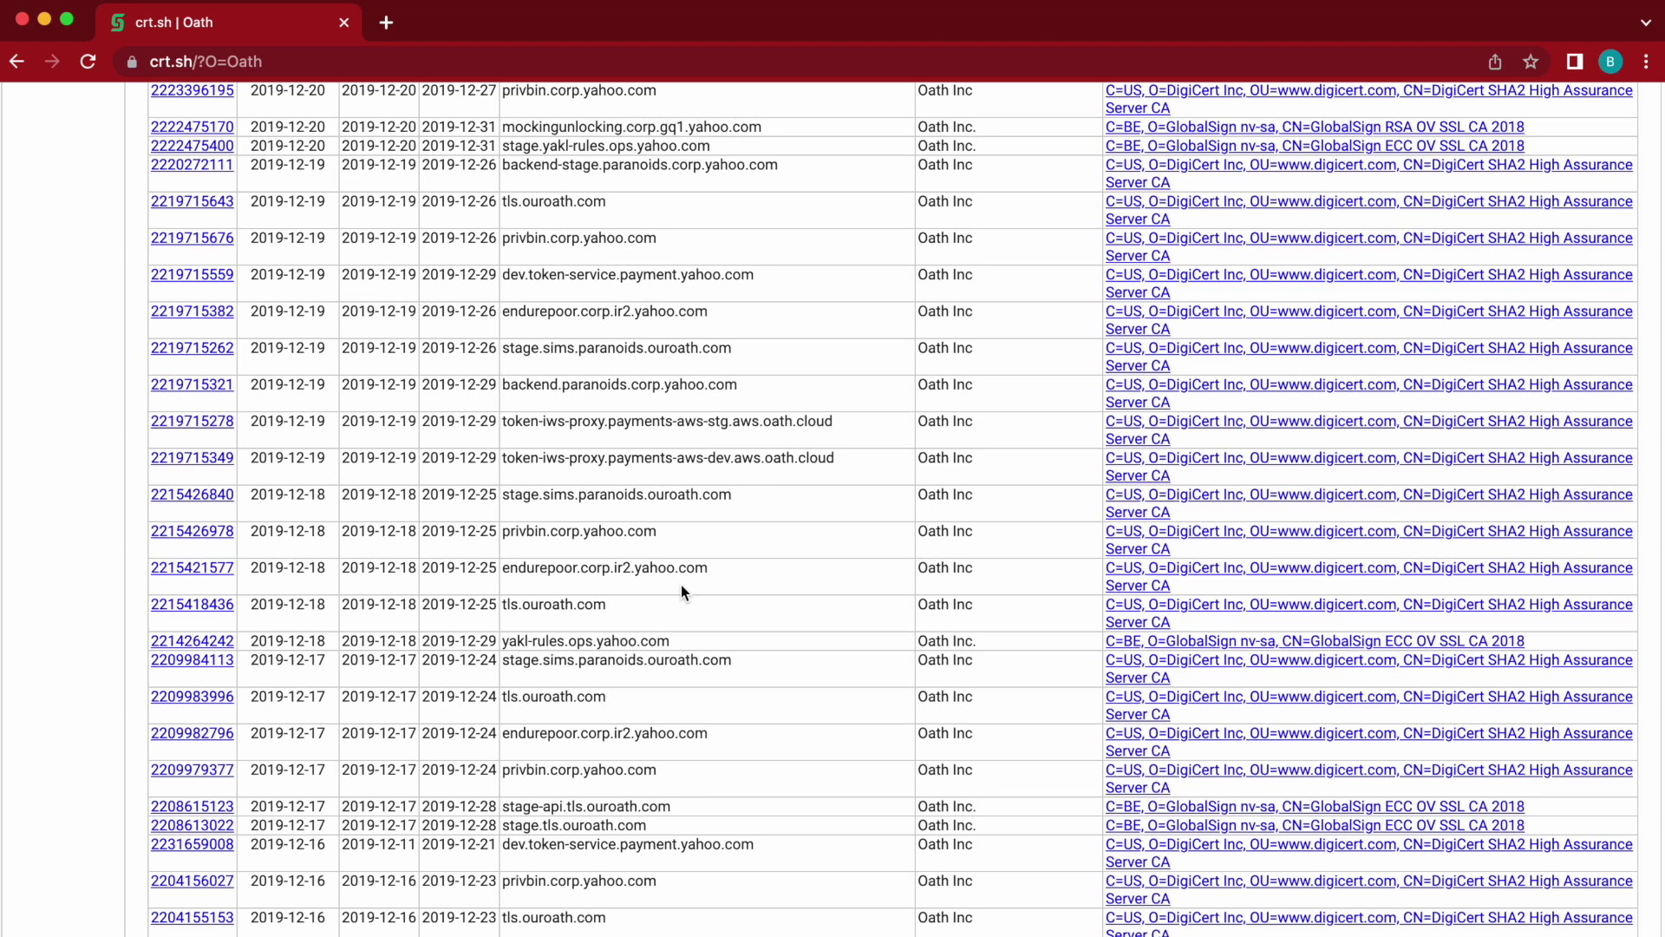
scroll(680, 585, down, 4)
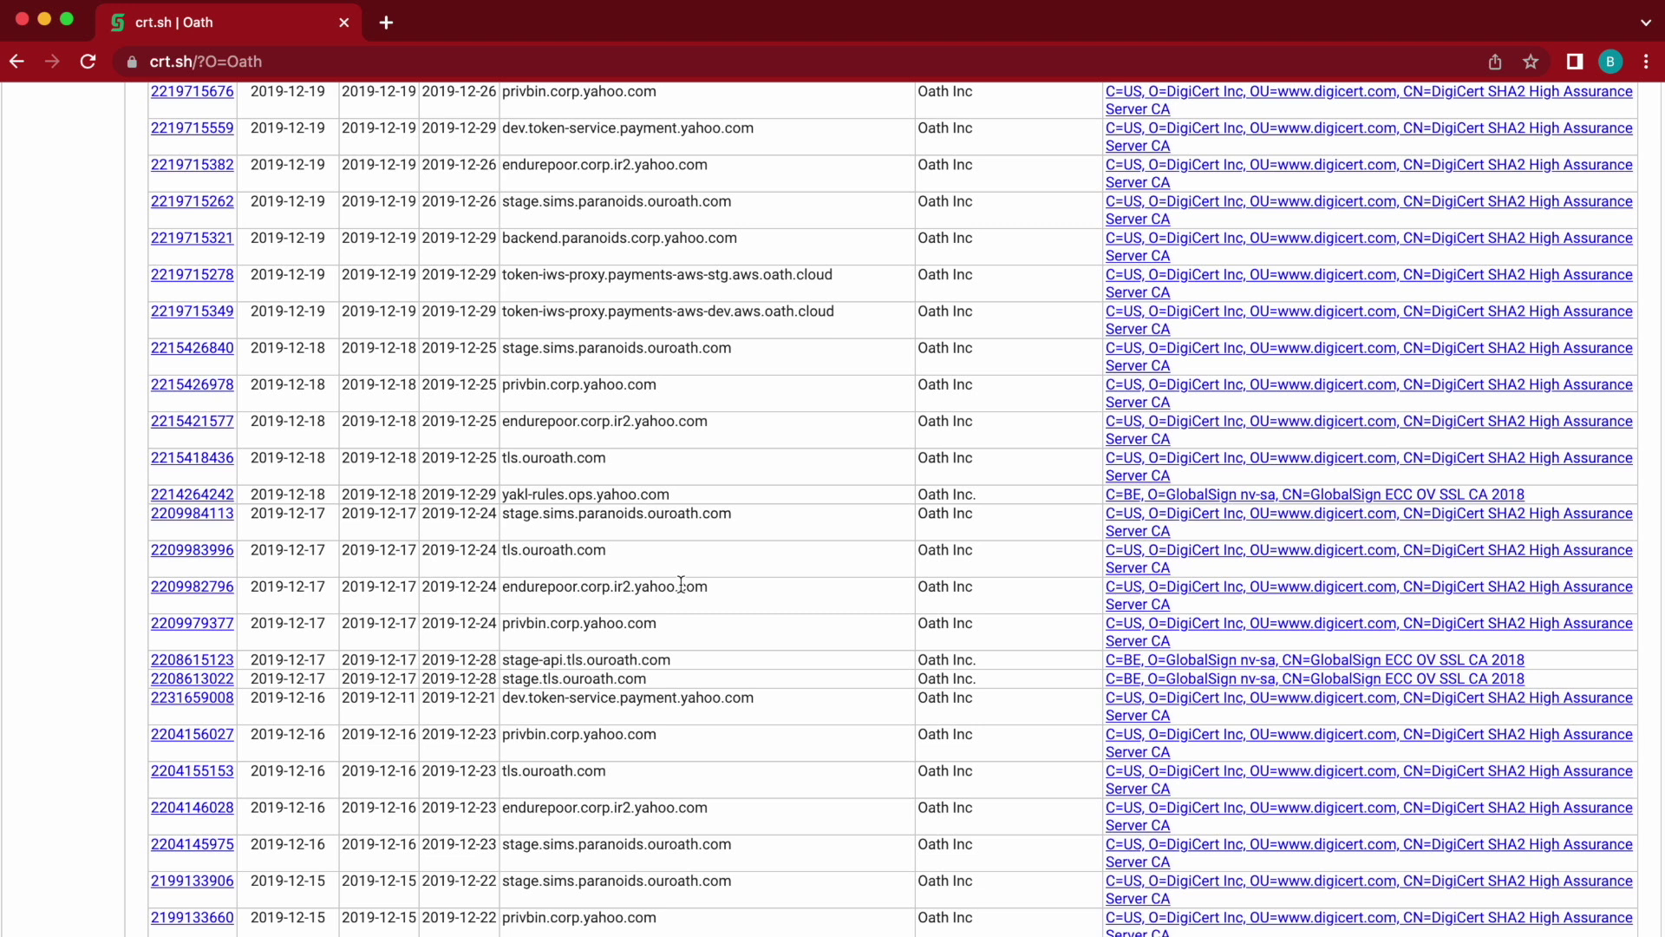
scroll(516, 356, down, 2)
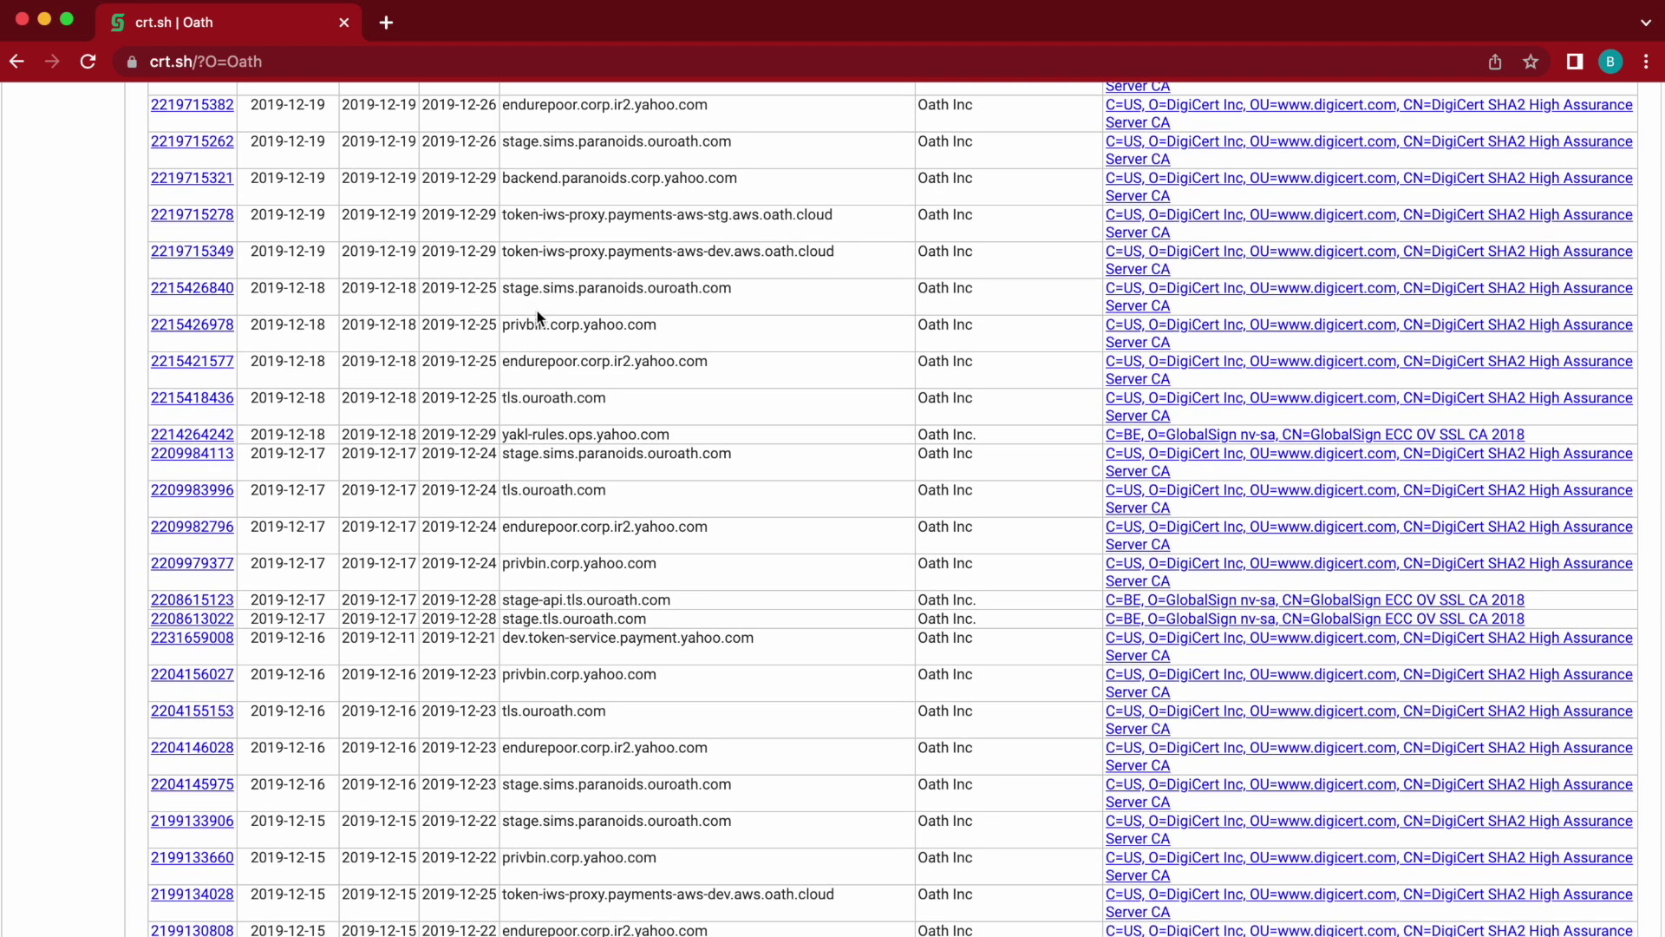
scroll(599, 816, down, 5)
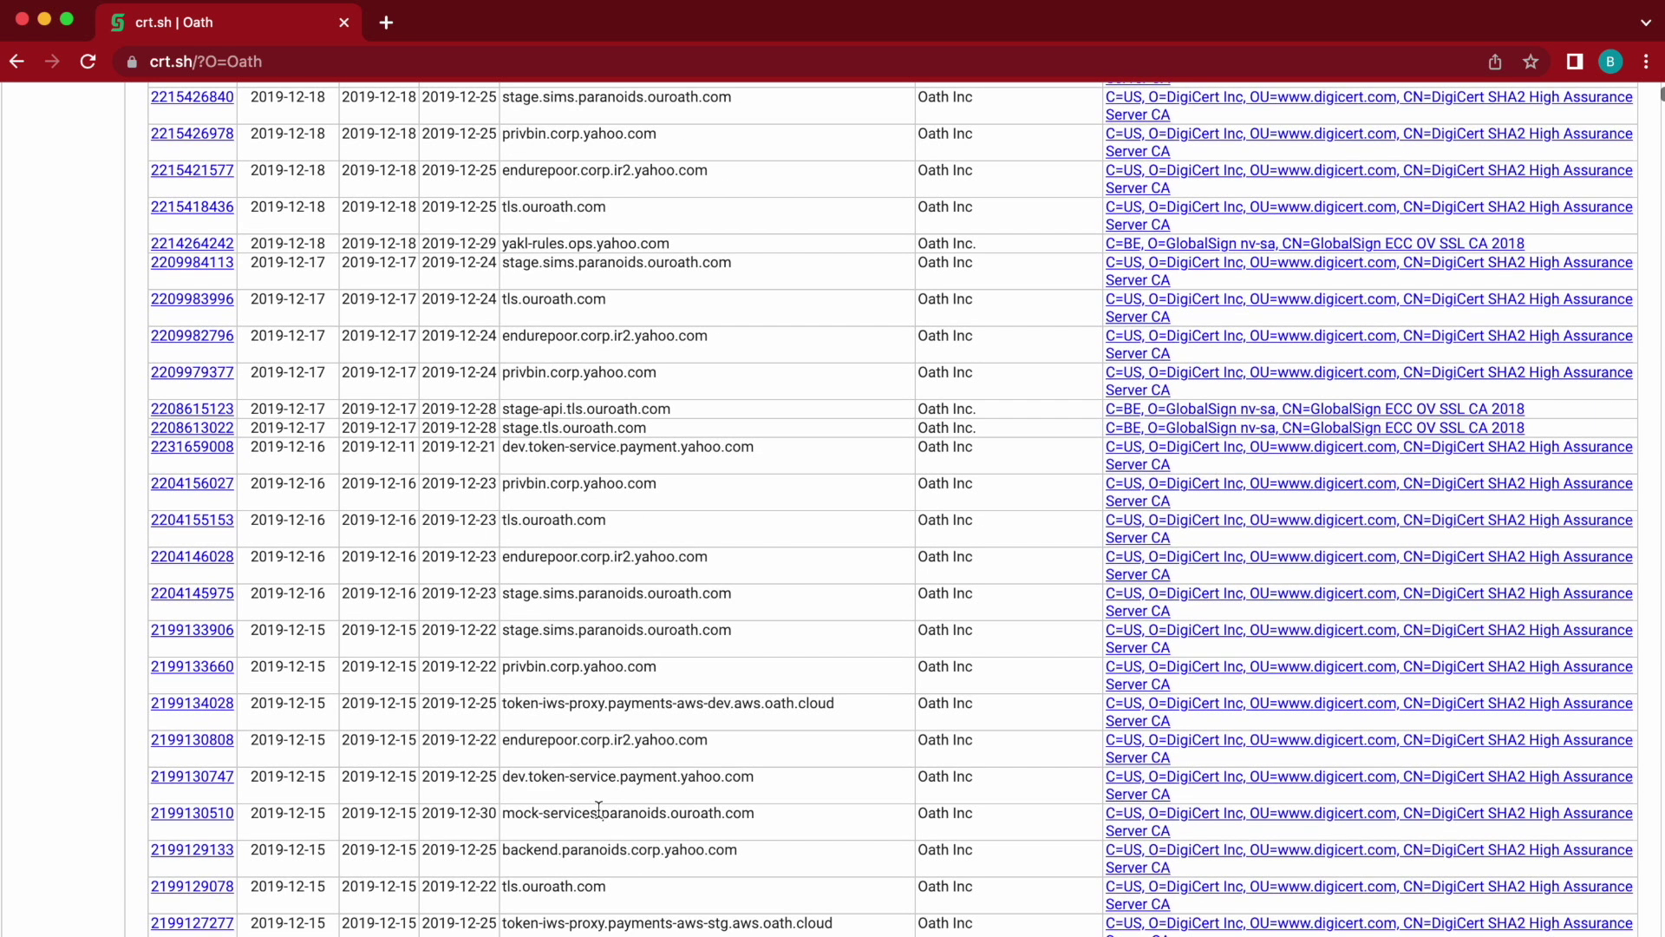
scroll(599, 809, down, 4)
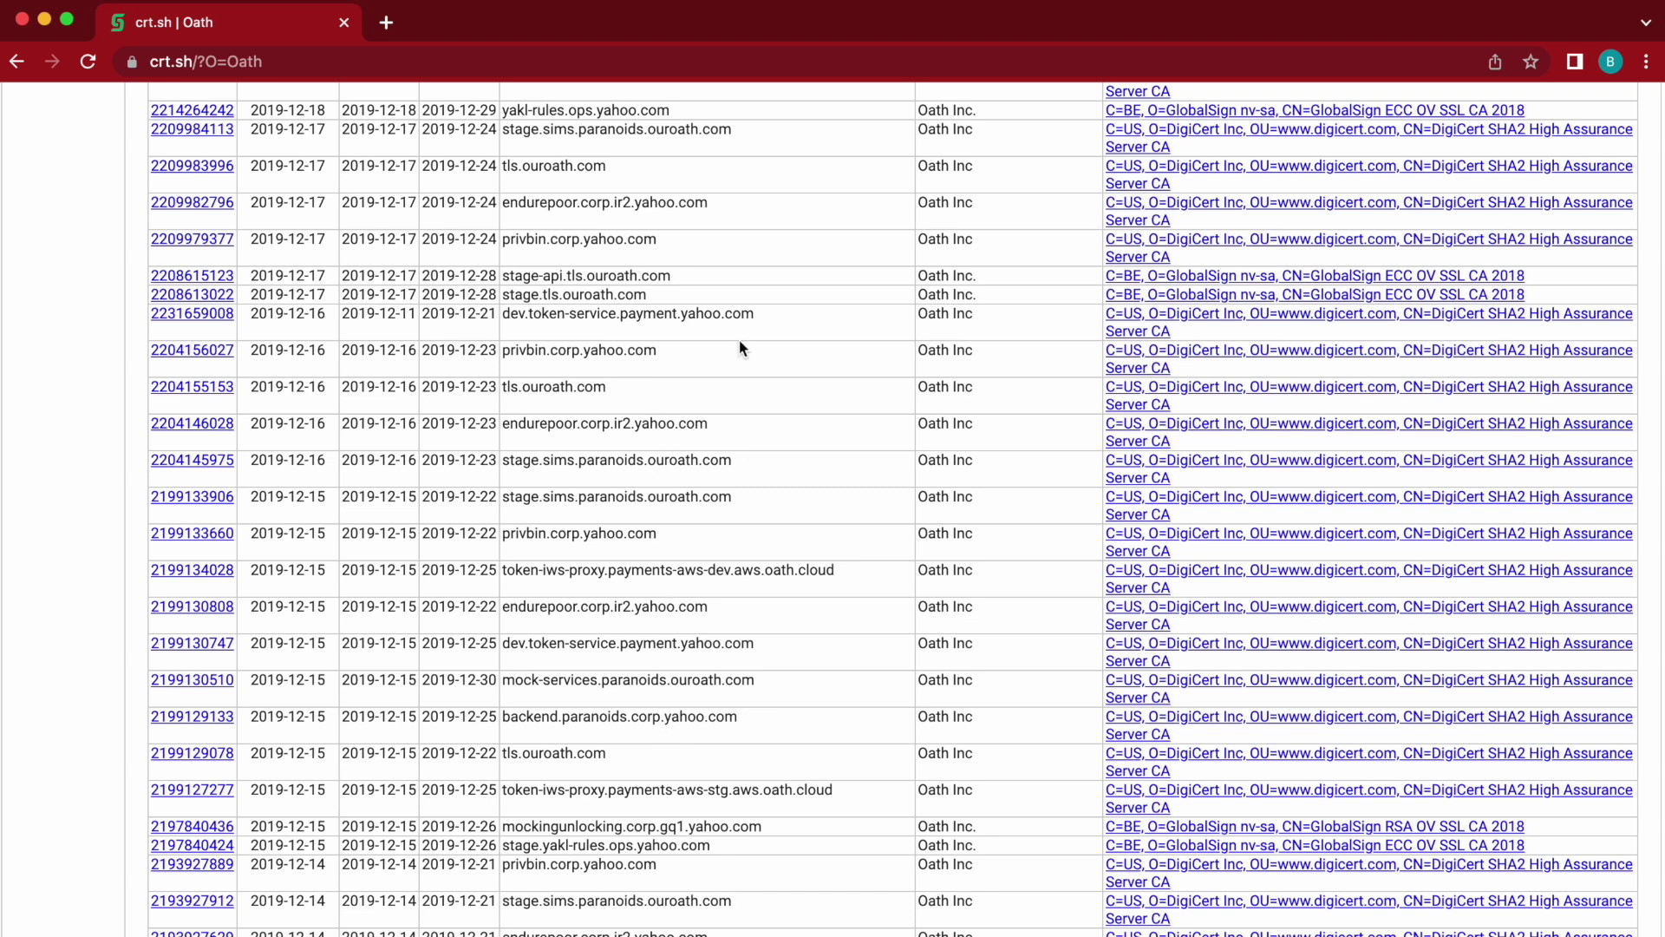
scroll(725, 272, up, 1)
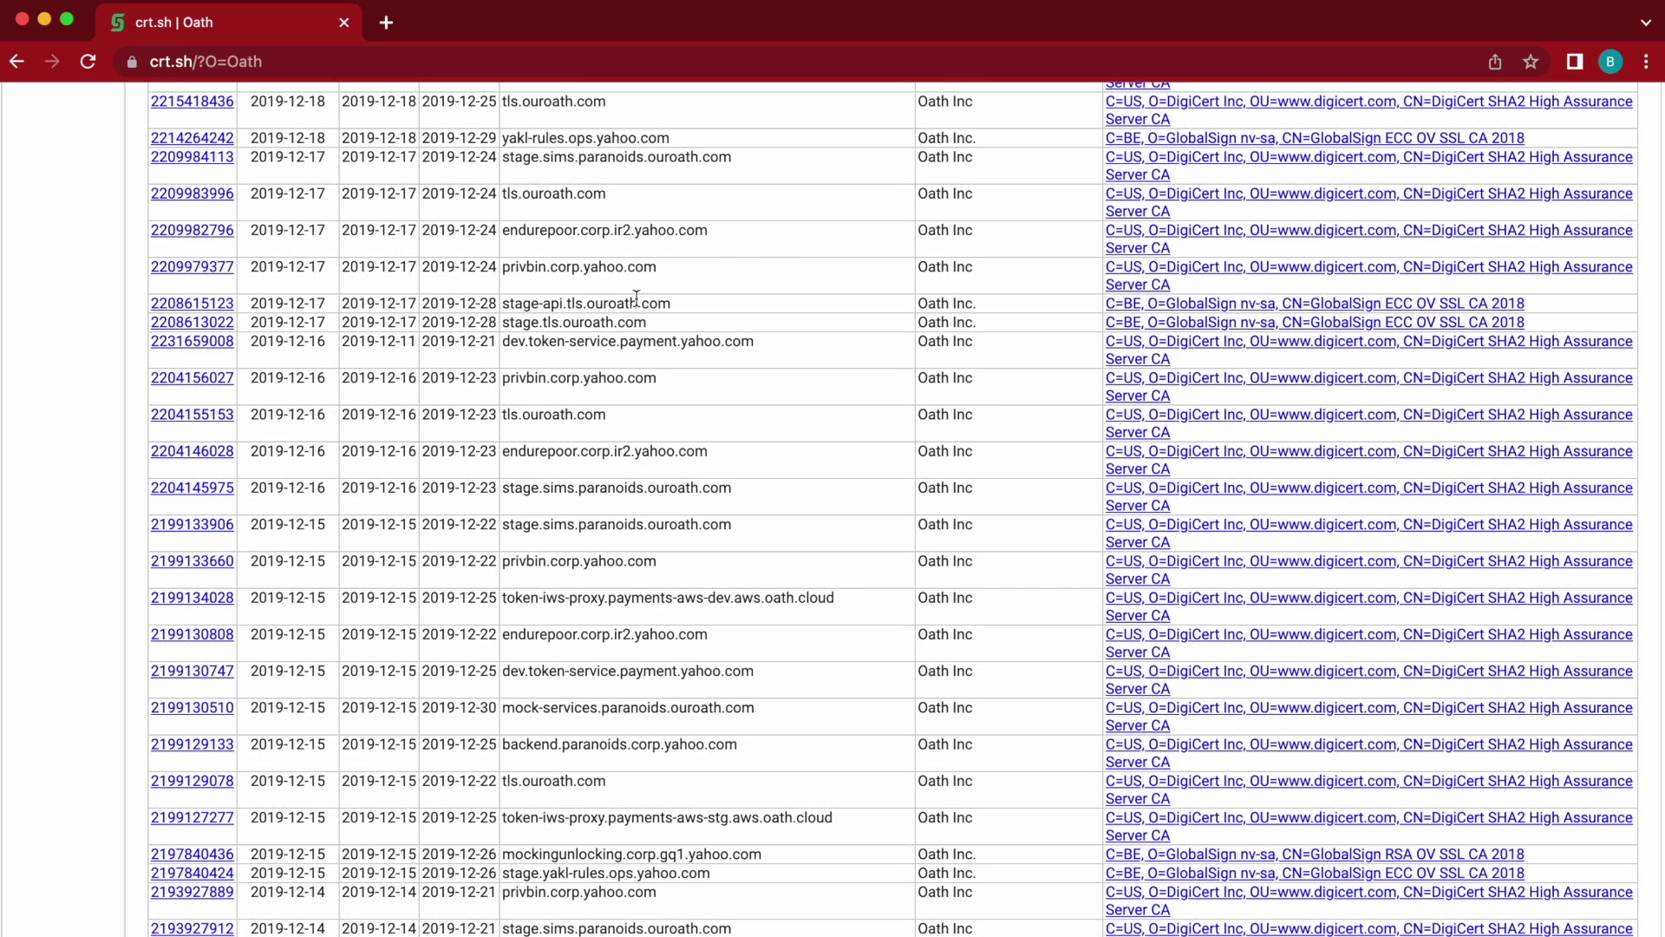
Copy the root domain ouroath.com from the results and change the crt.sh URL query to cn=%.ouroath.com to search its subdomains
drag(671, 302, 588, 299)
key(super+c)
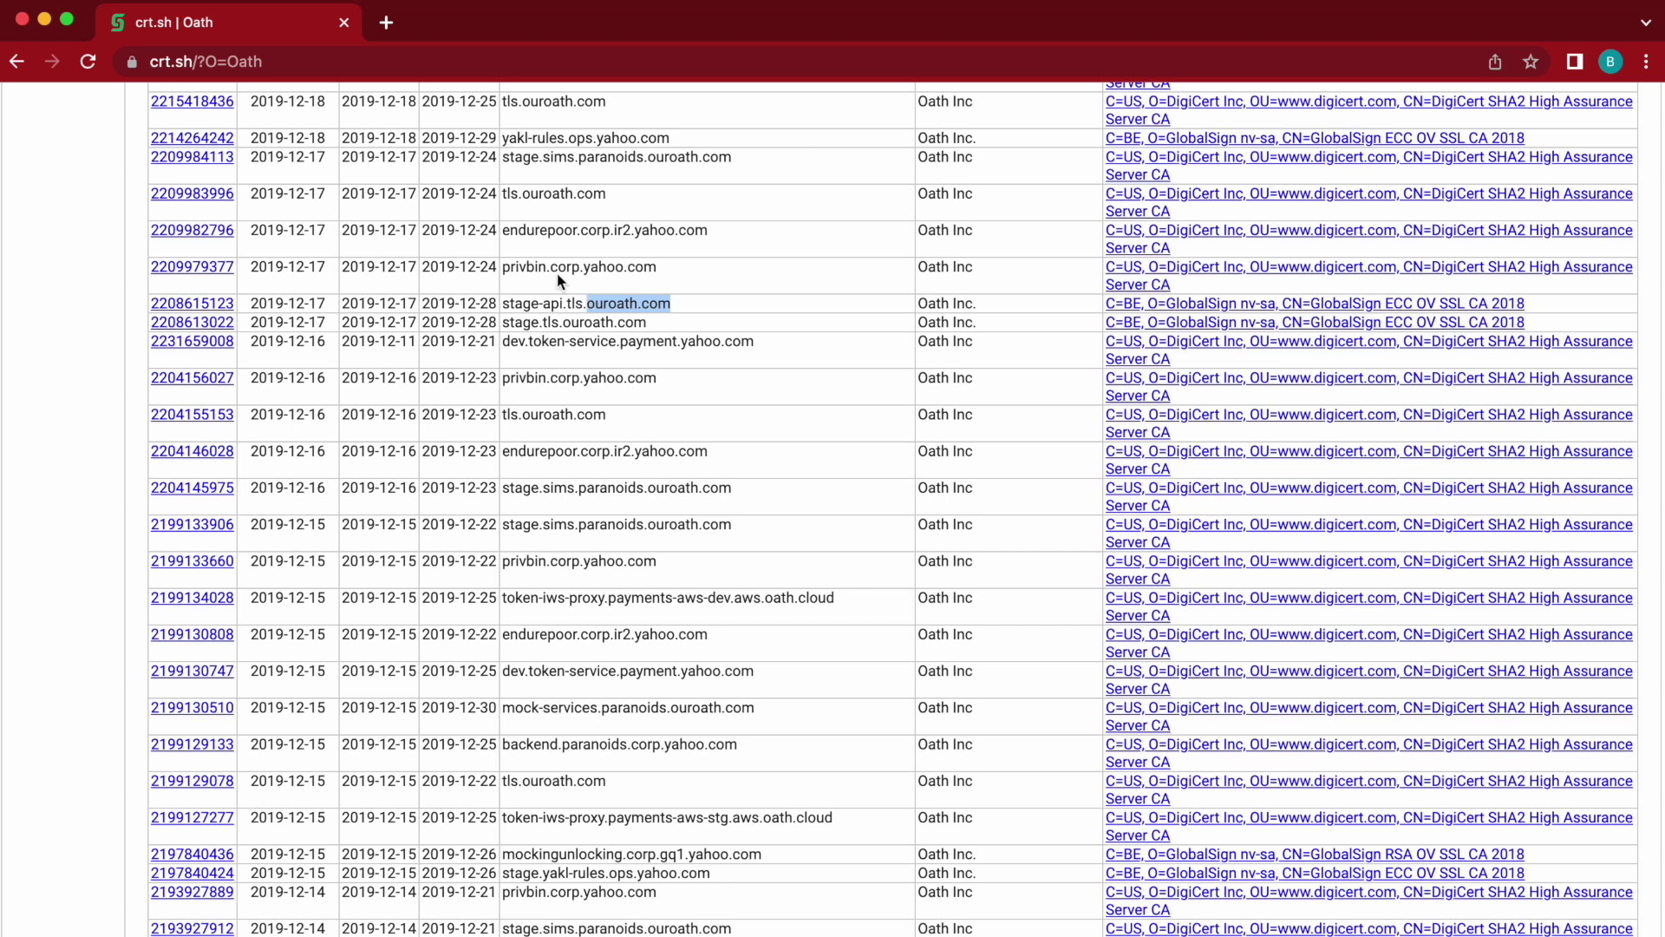
double_click(244, 61)
key(BackSpace)
key(BackSpace)
key(BackSpace)
text(cn=)
key(super+v)
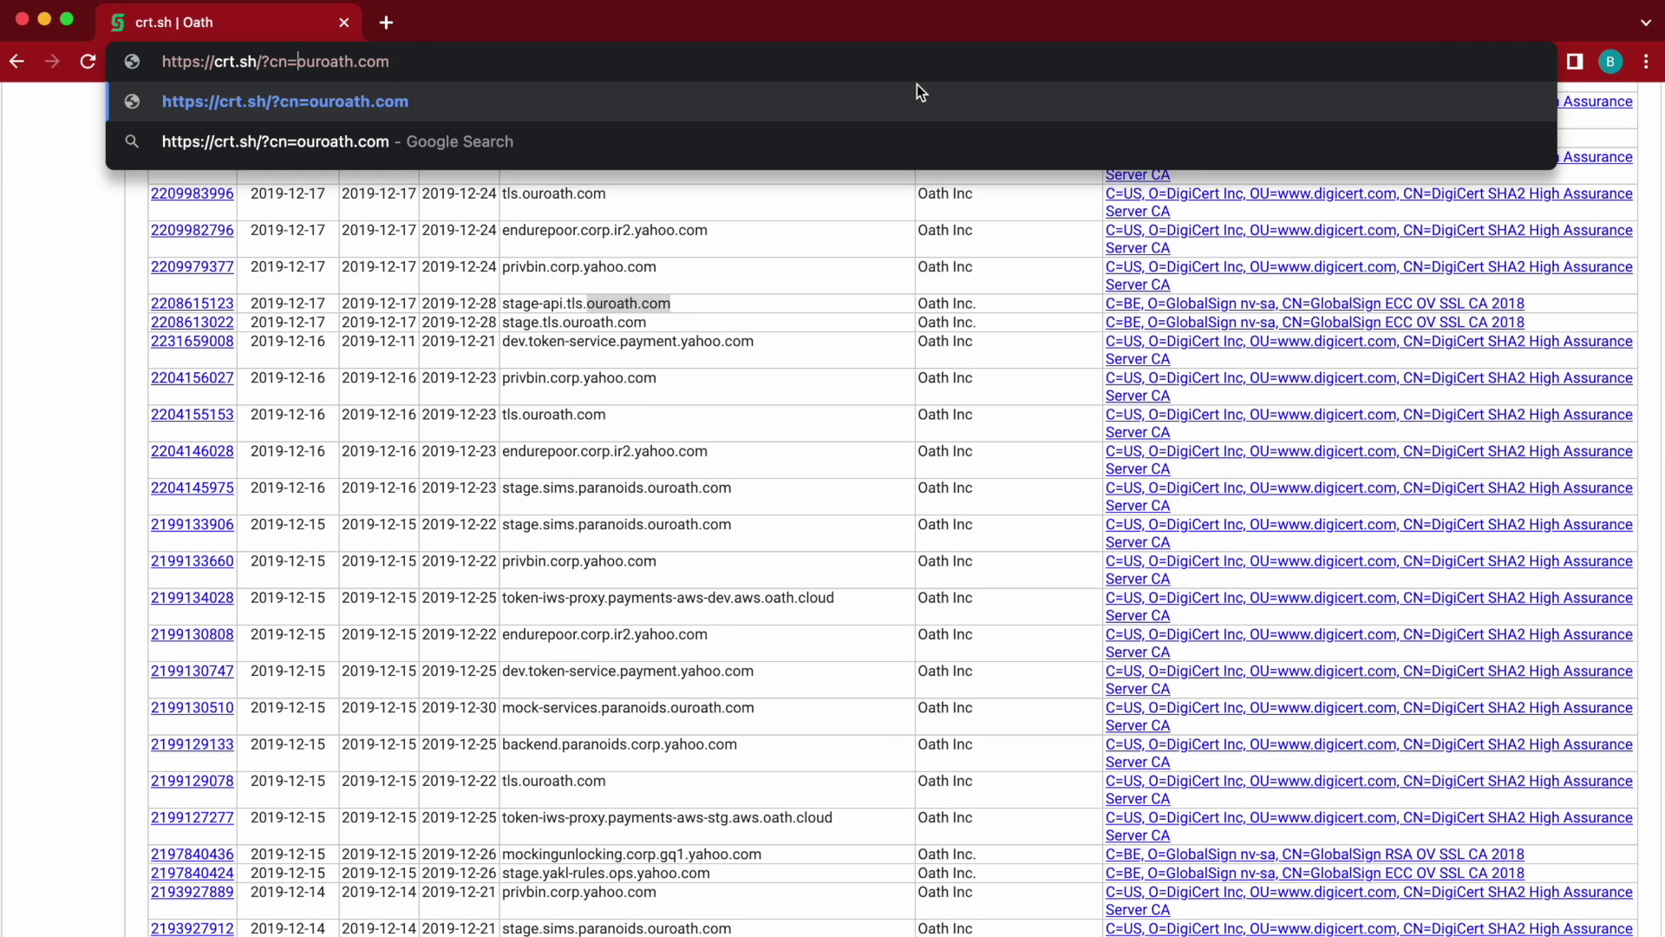
text(%.)
key(Return)
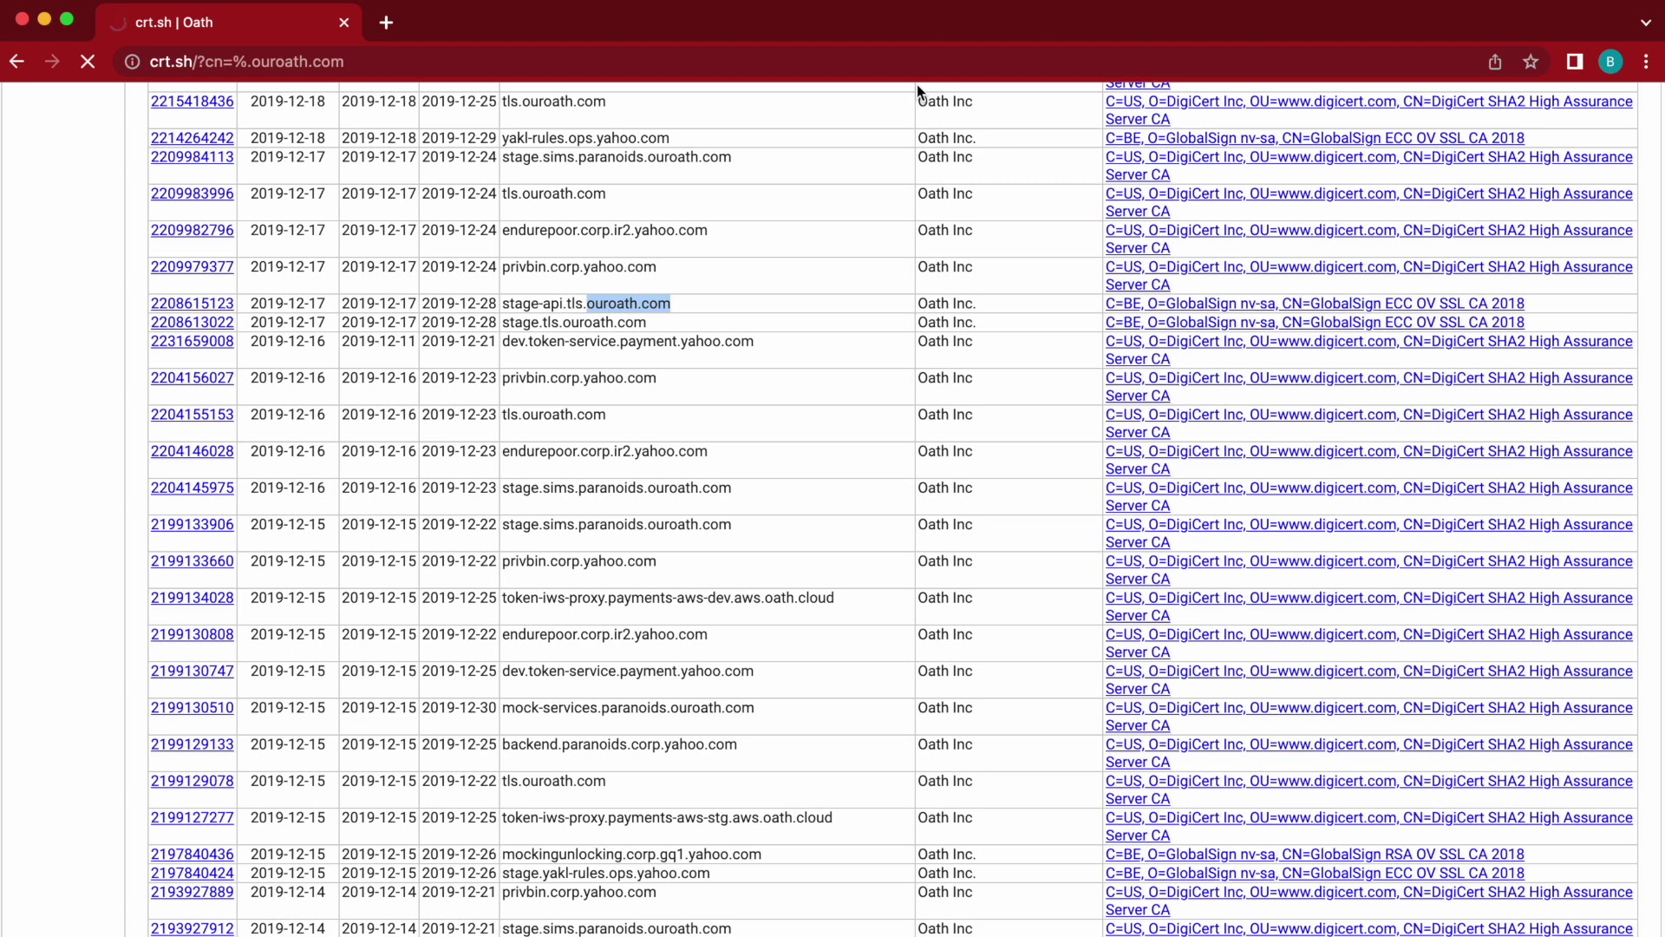
Check the ouroath.com domain in the query URL and review the matching subdomains in the certificate list
scroll(964, 329, up, 10)
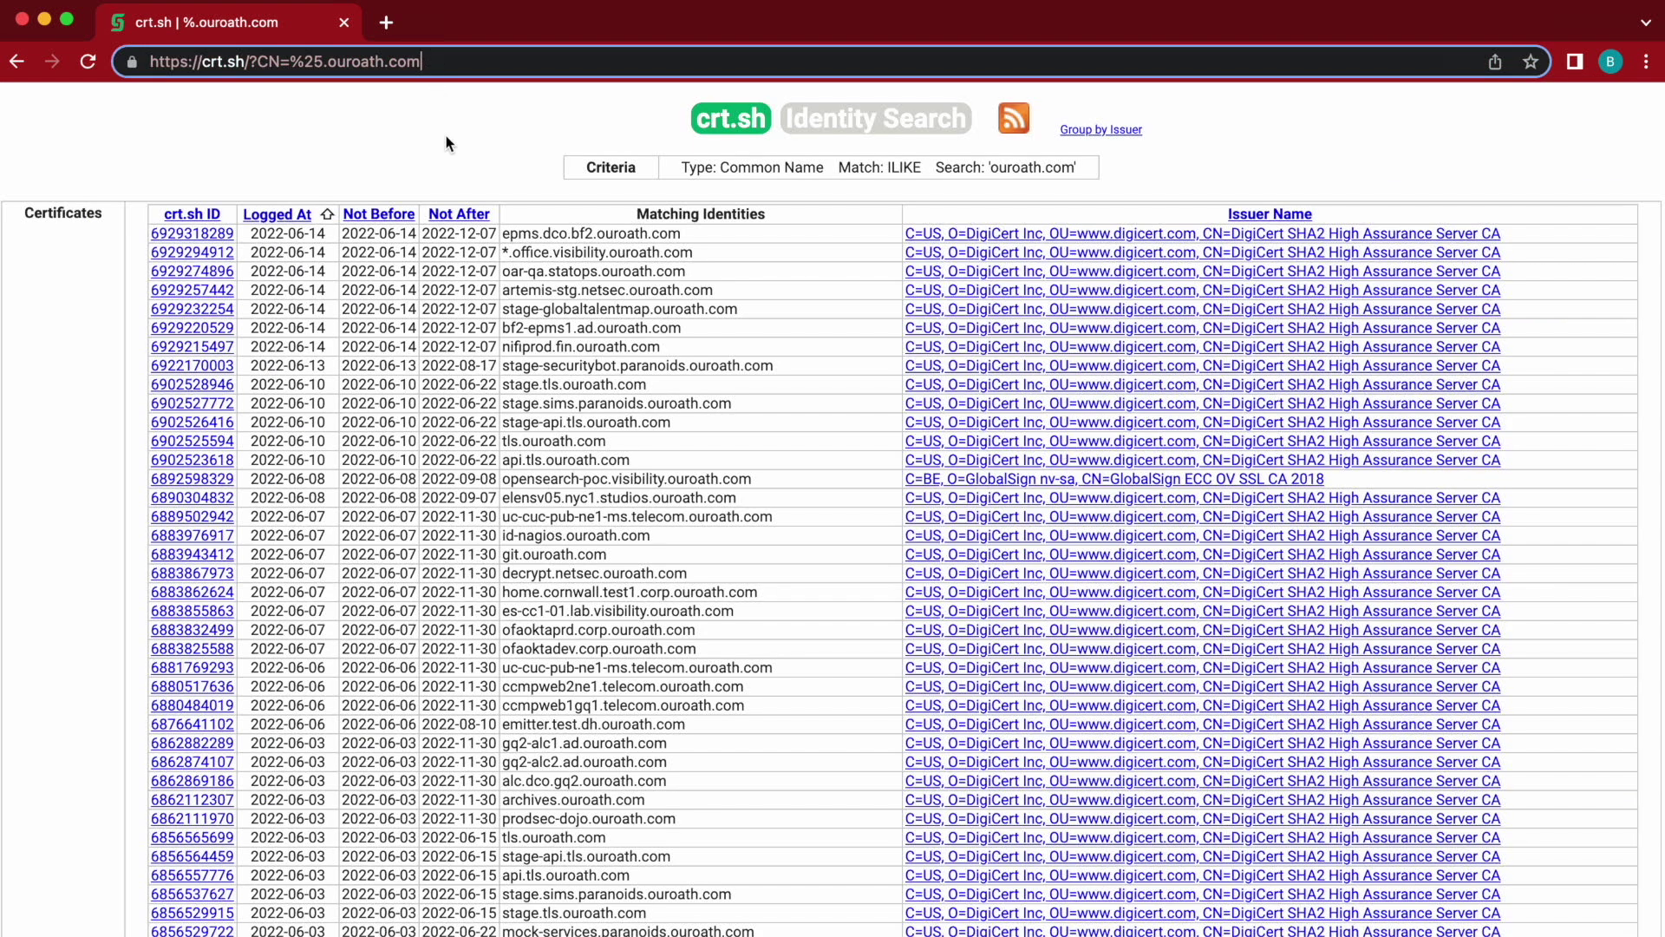
click(365, 60)
drag(328, 61, 519, 61)
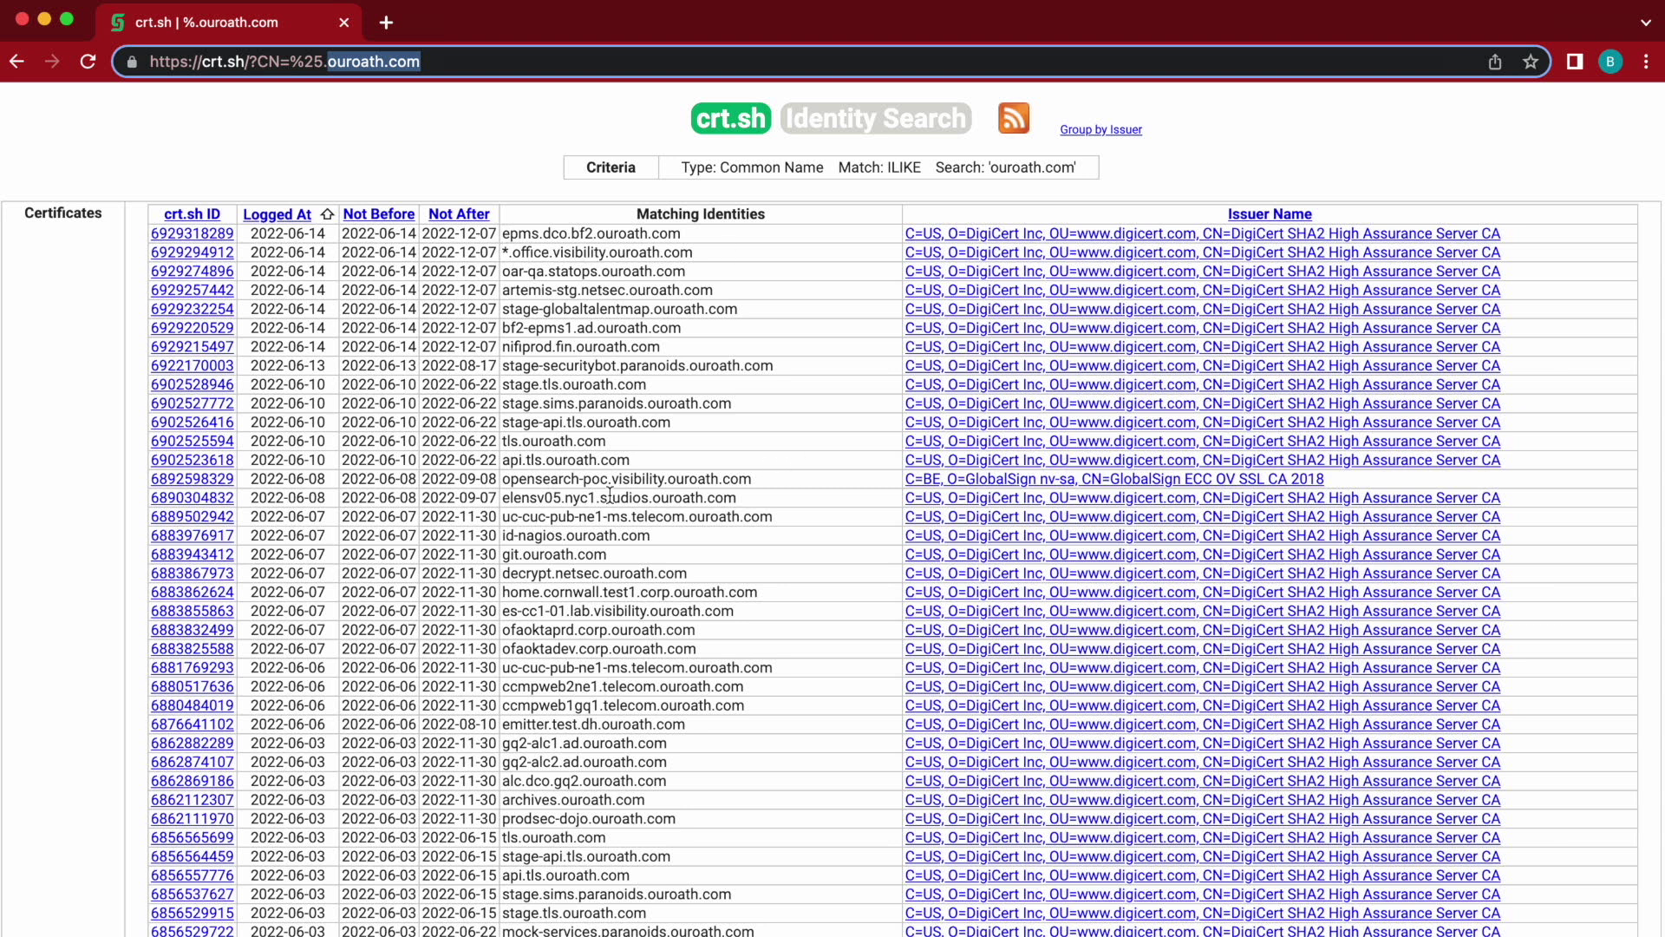
scroll(590, 694, down, 3)
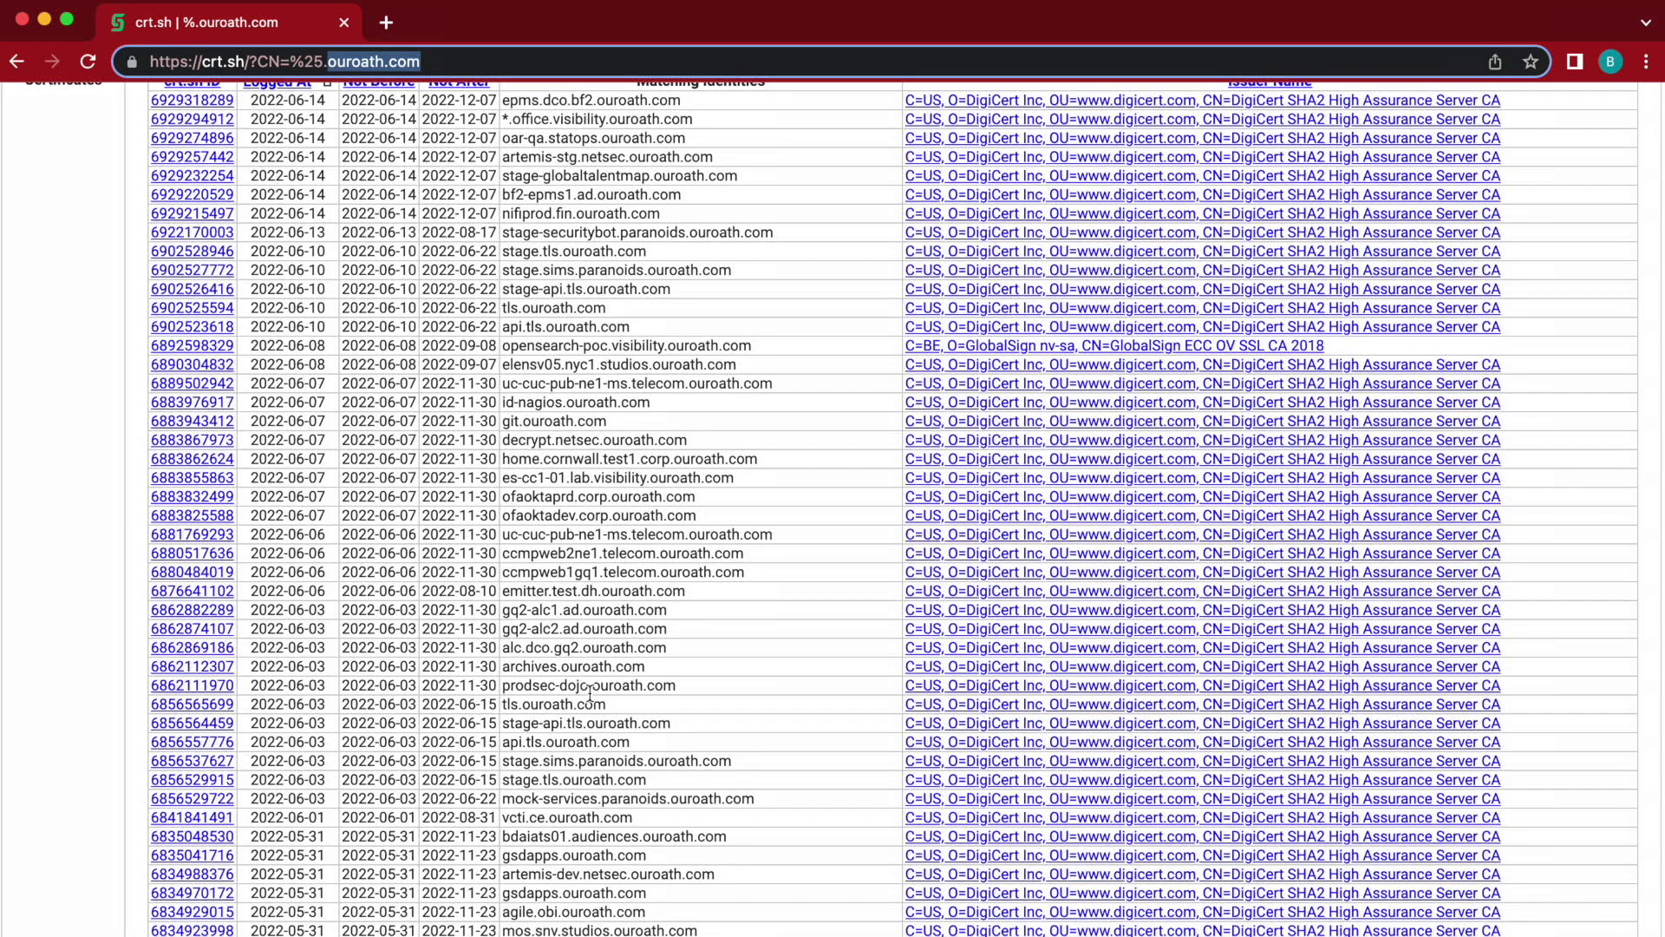